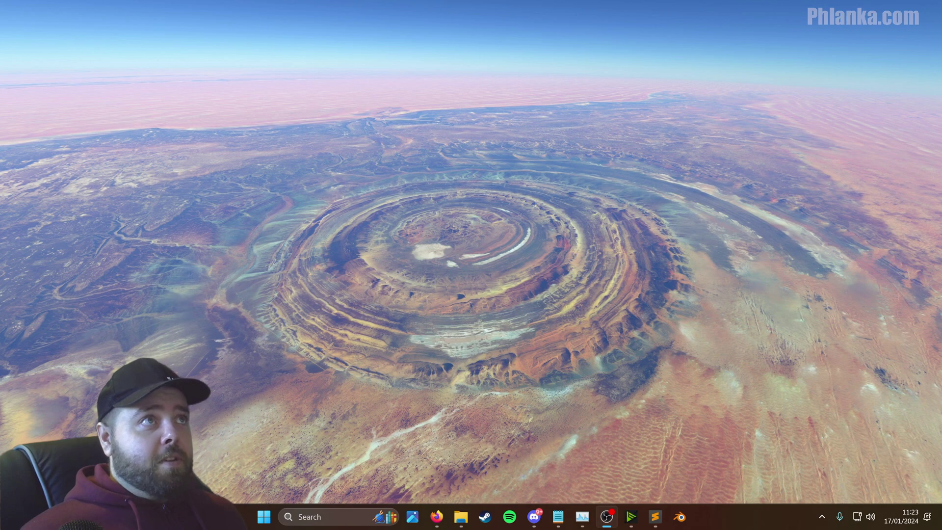
# Bring the browser forward and highlight the Pro-only tool rows in the comparison table.
pyautogui.hotkey('alt', 'Tab')
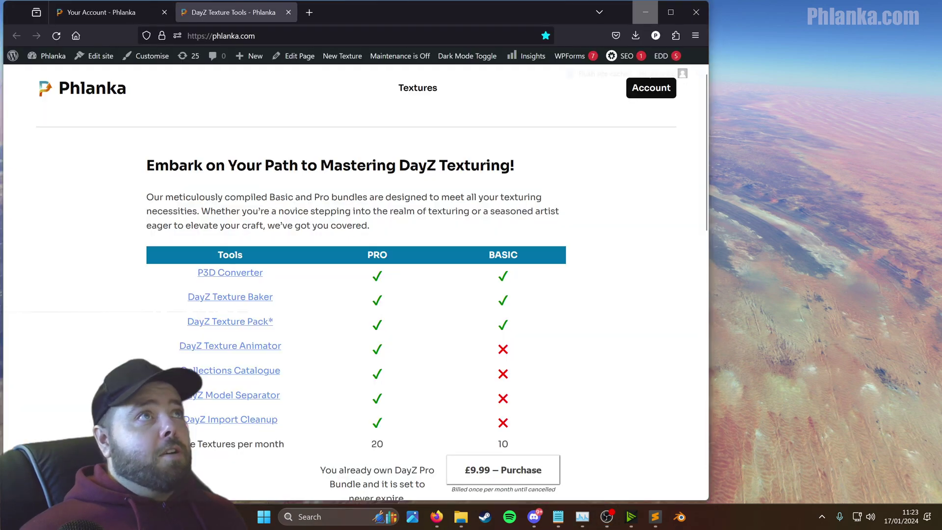
pyautogui.moveTo(191, 344); pyautogui.dragTo(532, 414)
pyautogui.click(187, 279)
# Compare the shared-bundle and Pro-only rows, then switch to the account Downloads list.
pyautogui.moveTo(187, 279); pyautogui.dragTo(471, 326)
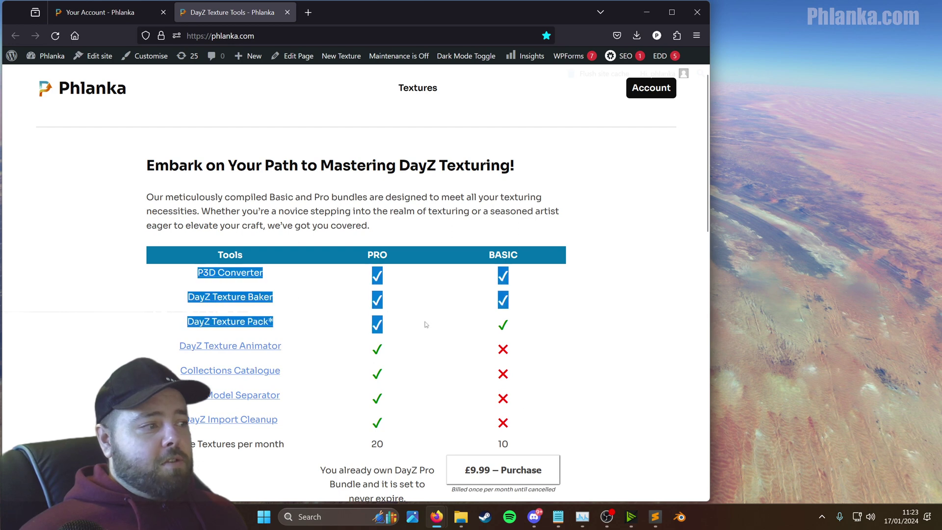
pyautogui.moveTo(171, 347); pyautogui.dragTo(542, 428)
pyautogui.click(297, 373)
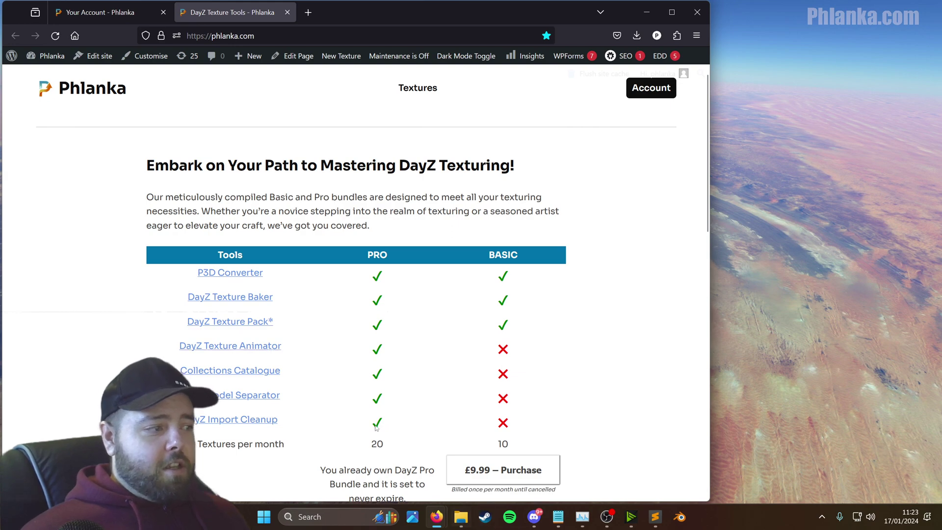
pyautogui.click(102, 17)
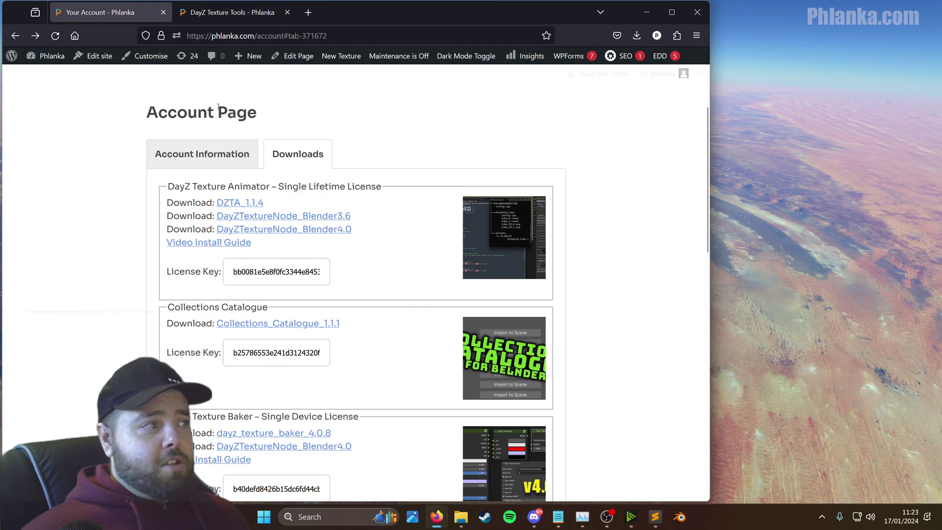
# Scroll to the DayZ Texture Animator entry and copy its license key.
pyautogui.scroll(3, 485, 158)
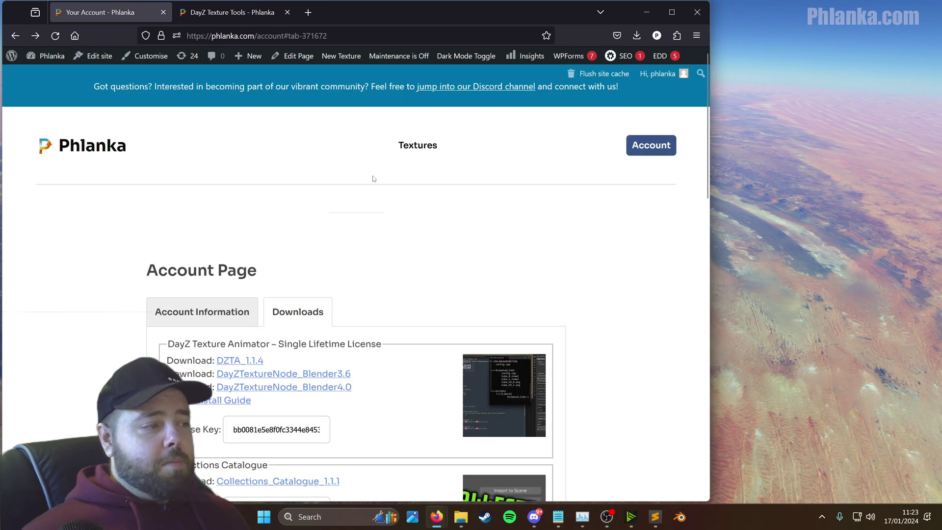
pyautogui.scroll(-4, 361, 314)
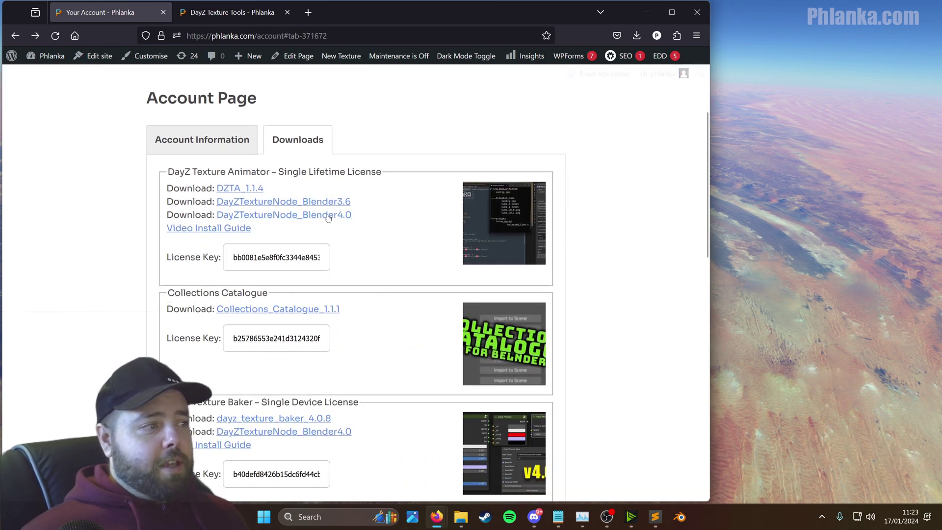
pyautogui.scroll(-1, 334, 254)
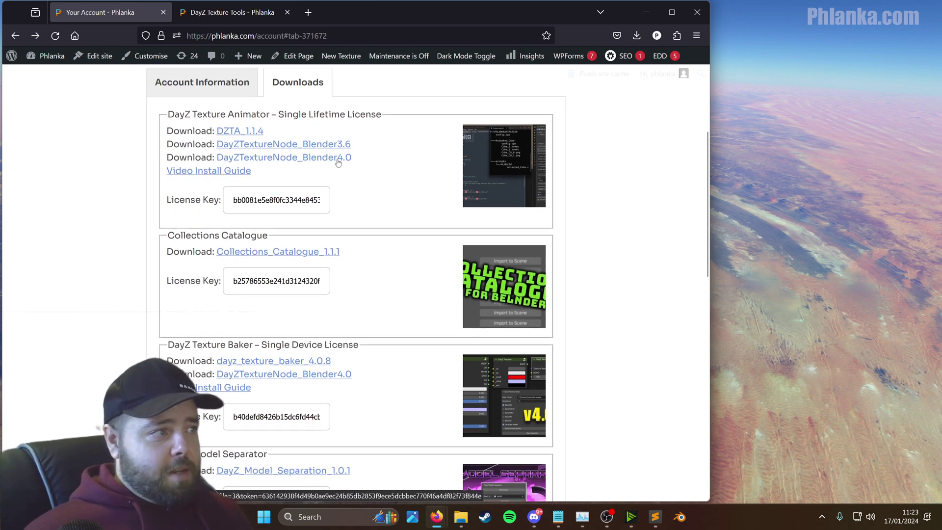
pyautogui.scroll(-4, 338, 197)
pyautogui.scroll(-2, 316, 196)
pyautogui.scroll(1, 246, 127)
pyautogui.scroll(7, 260, 139)
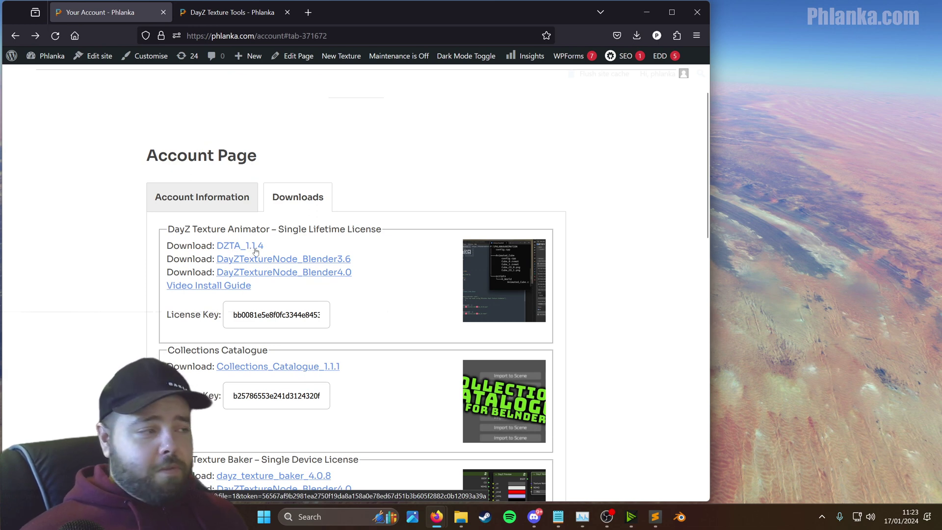
pyautogui.click(318, 314)
pyautogui.rightClick(293, 319)
pyautogui.click(317, 387)
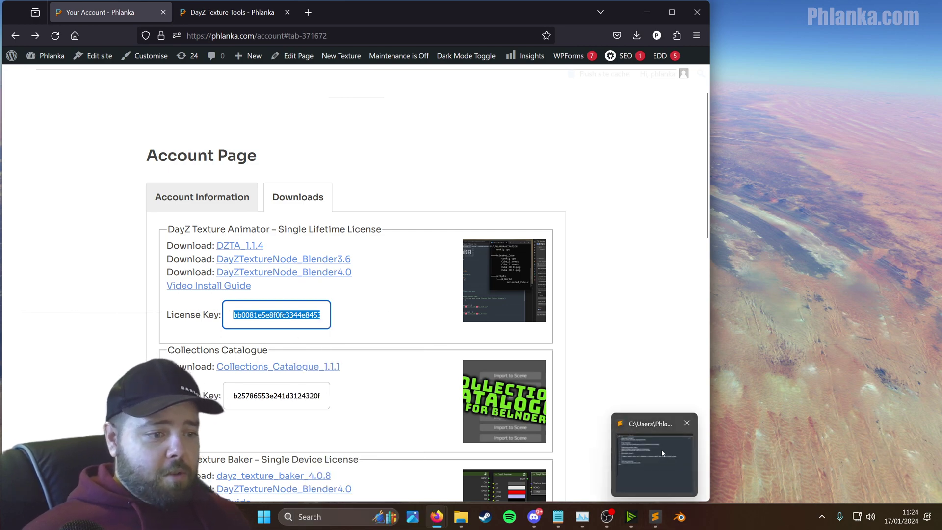
# Switch to Blender 4.0 and close the startup splash to reveal the default scene.
pyautogui.click(680, 527)
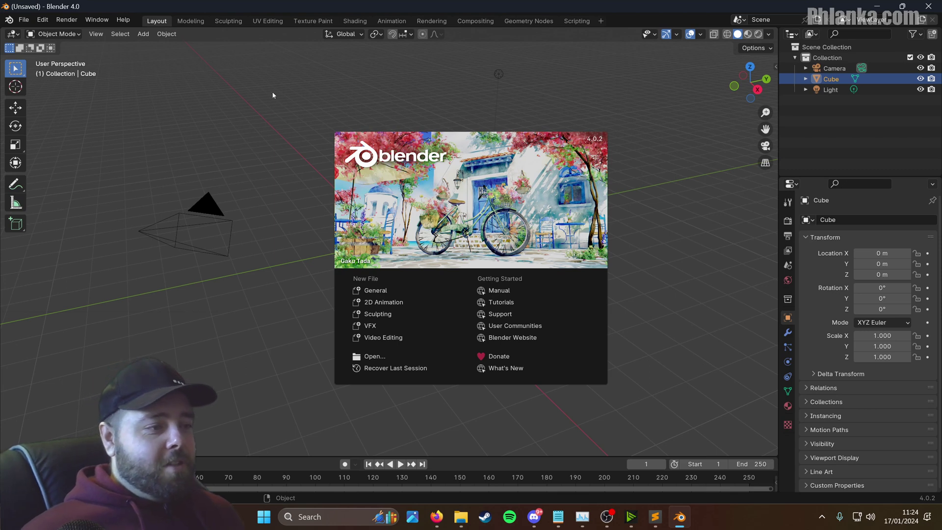
pyautogui.click(659, 157)
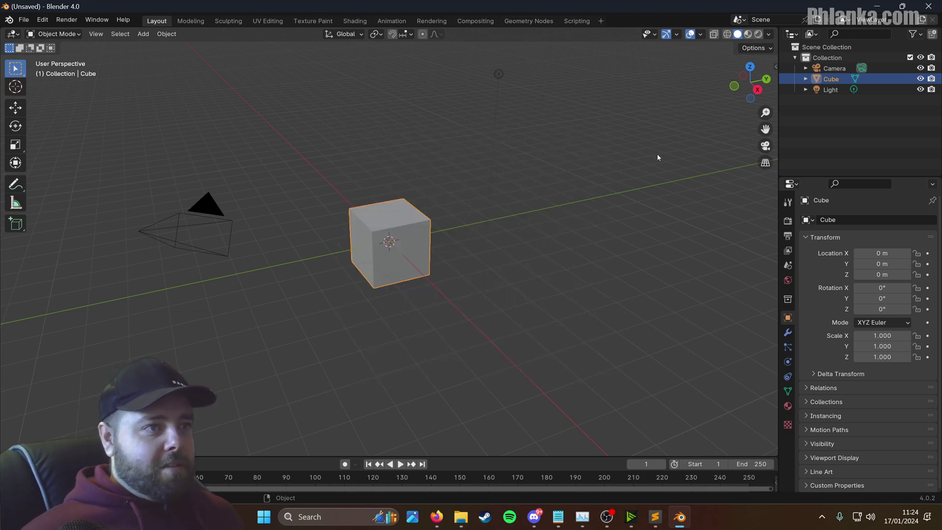
pyautogui.click(43, 20)
# Install DZTA_1.1.4.zip from Desktop/Installers/Phlanka Tools, enable DayZ Texture Animation, and close Preferences.
pyautogui.click(91, 159)
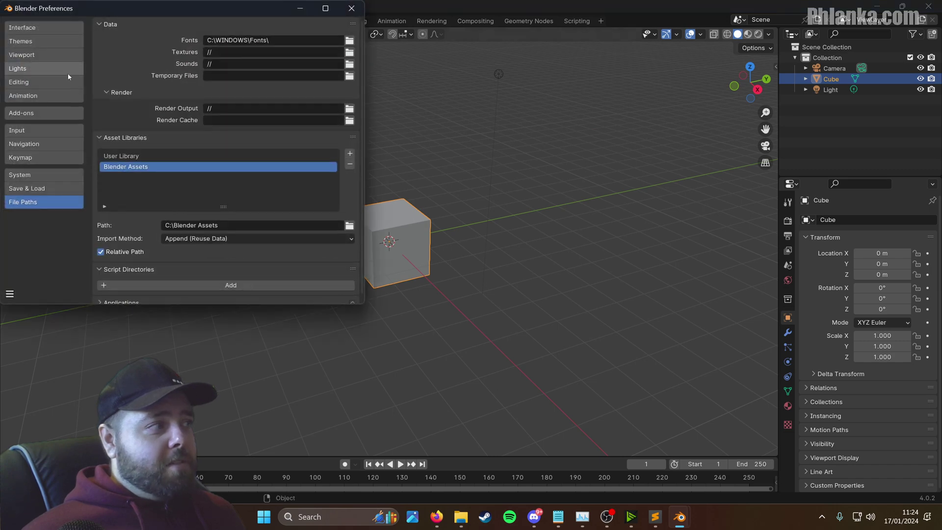
pyautogui.click(44, 113)
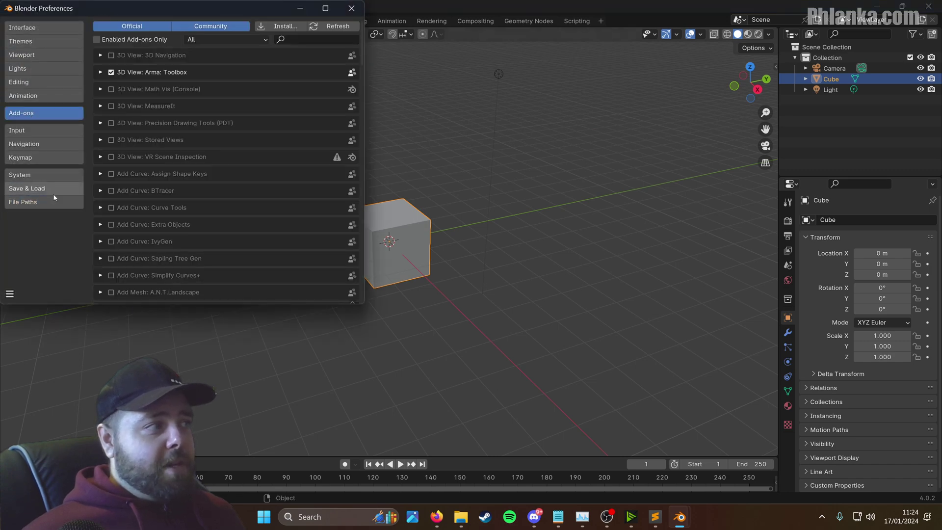
pyautogui.click(268, 25)
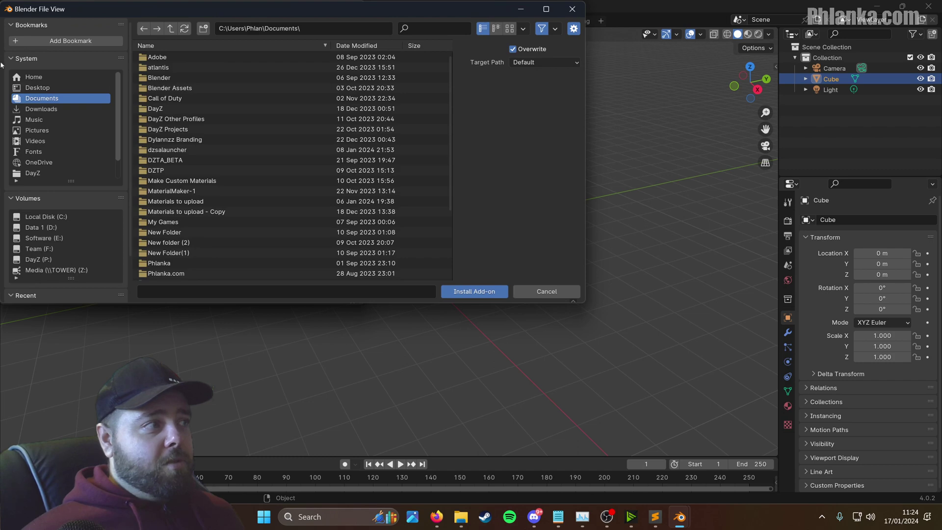
pyautogui.click(37, 87)
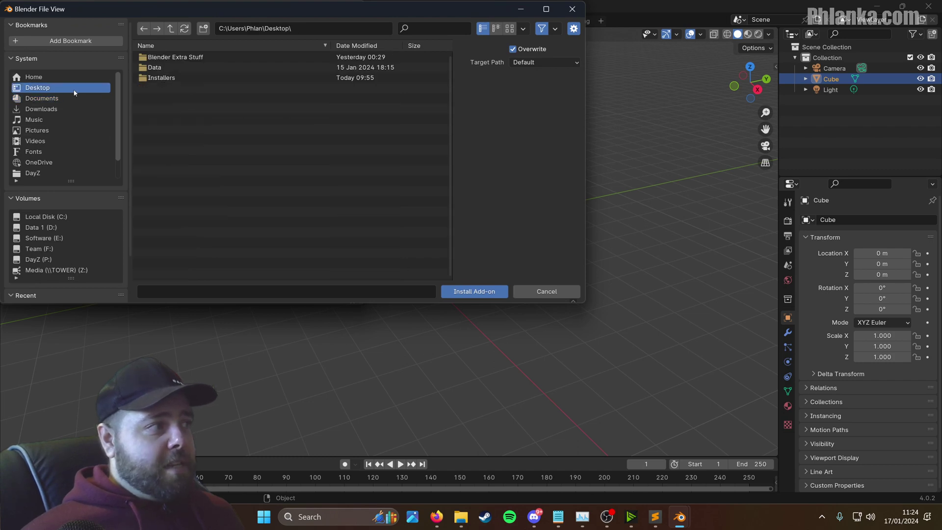
pyautogui.click(169, 67)
pyautogui.click(170, 58)
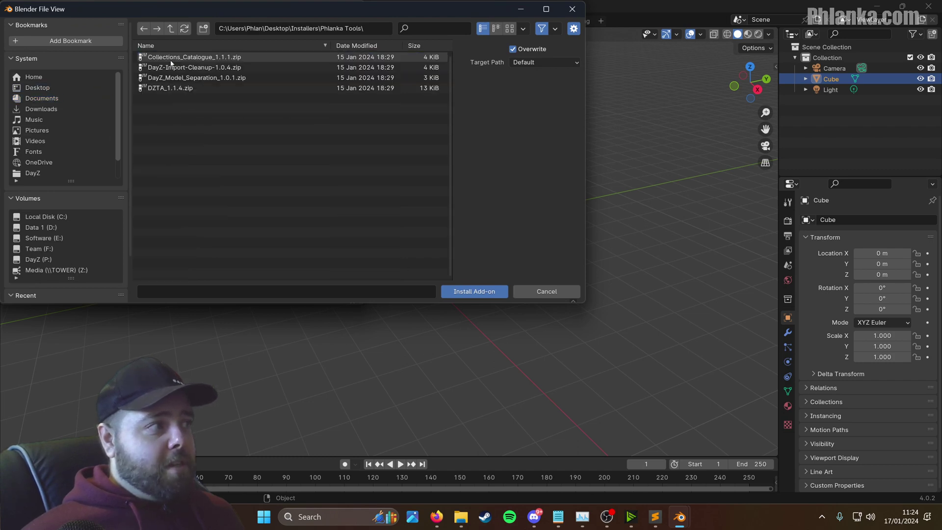
pyautogui.moveTo(199, 139); pyautogui.dragTo(229, 153)
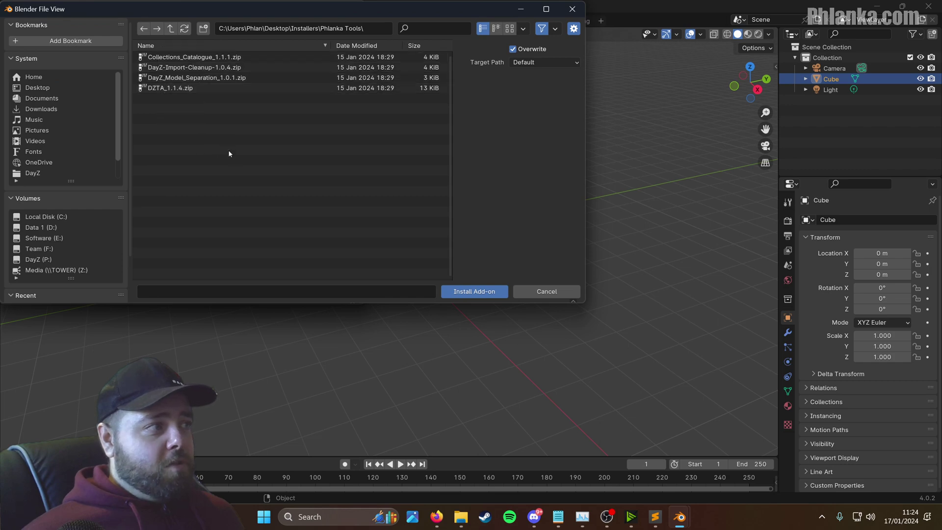
pyautogui.click(172, 88)
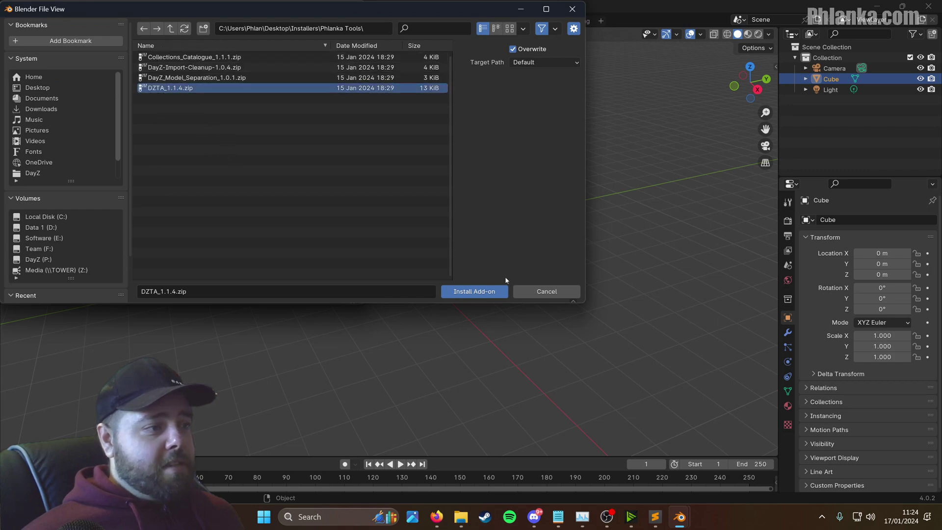
pyautogui.click(474, 292)
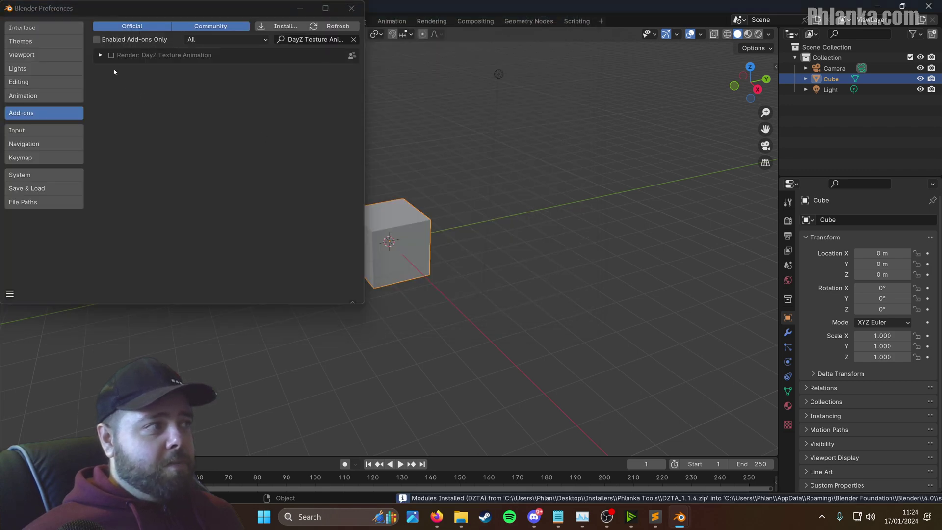
pyautogui.click(110, 55)
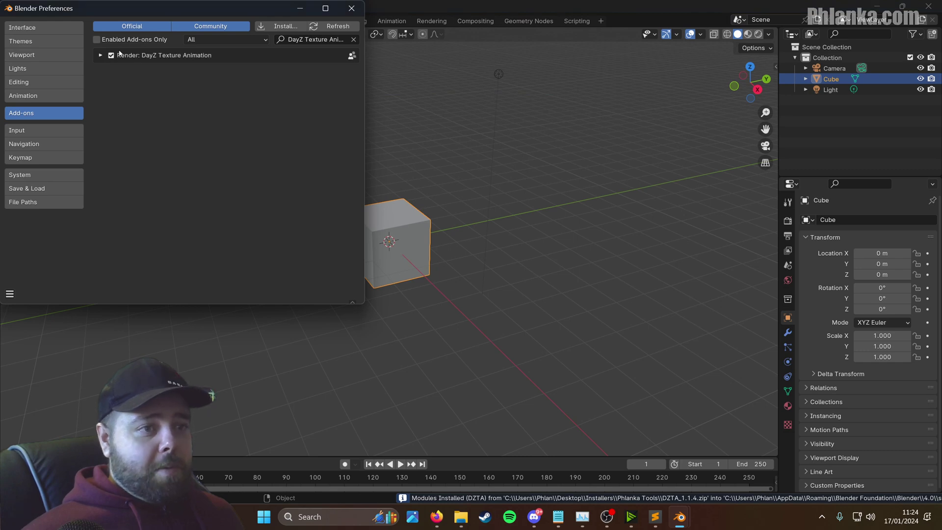
pyautogui.click(351, 8)
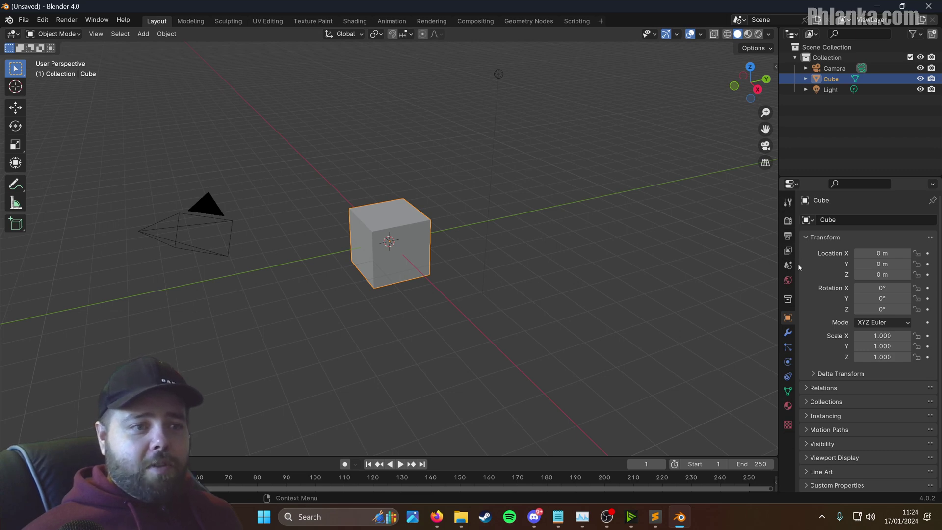
# Paste the Texture Animator license key into the Tool tab's License Key field and submit it.
pyautogui.click(789, 205)
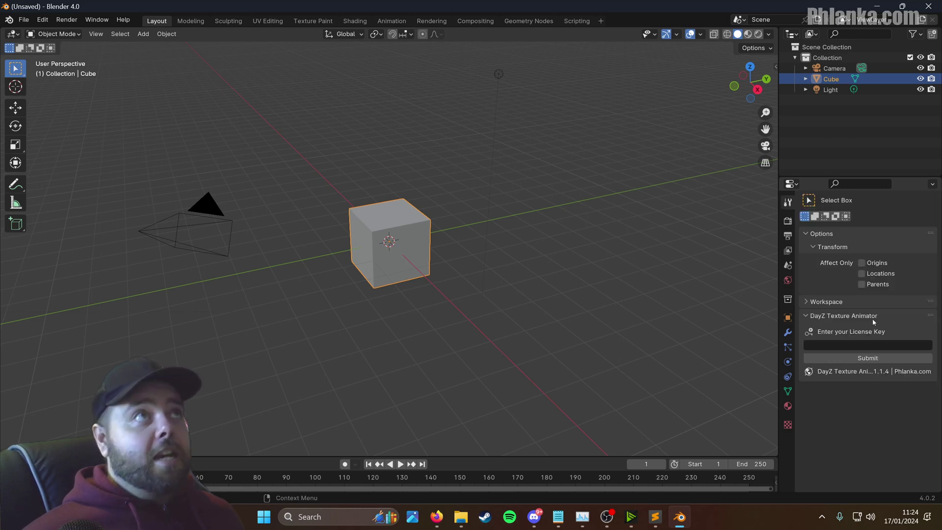
pyautogui.click(886, 346)
pyautogui.hotkey('ctrl', 'v')
pyautogui.click(880, 358)
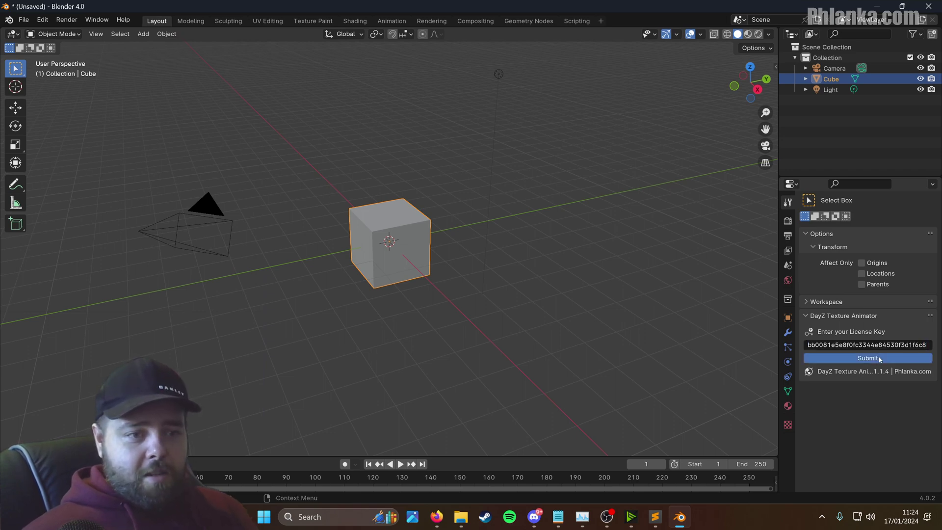
pyautogui.click(880, 359)
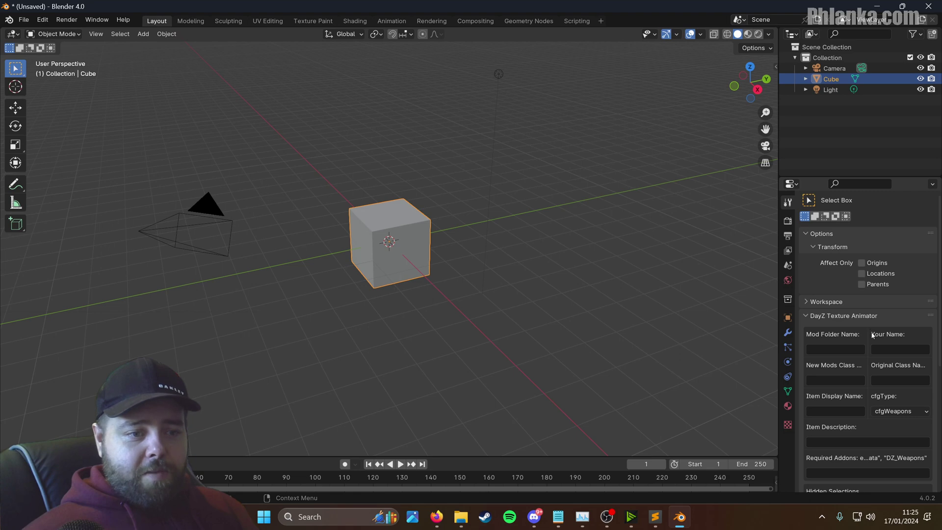
pyautogui.scroll(-10, 874, 347)
pyautogui.scroll(3, 876, 352)
pyautogui.scroll(4, 850, 285)
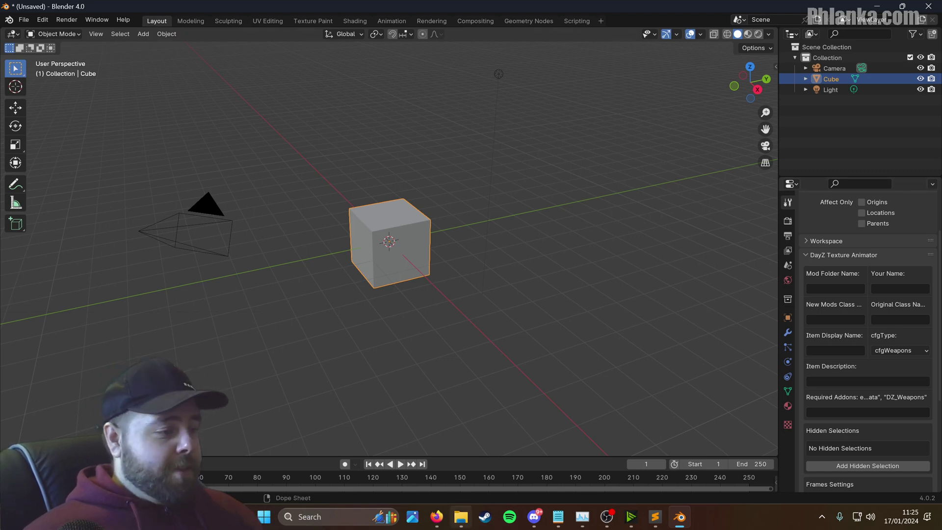
# In the browser's Your Account tab, select the Collections Catalogue license key, then bring Blender forward.
pyautogui.moveTo(436, 515)
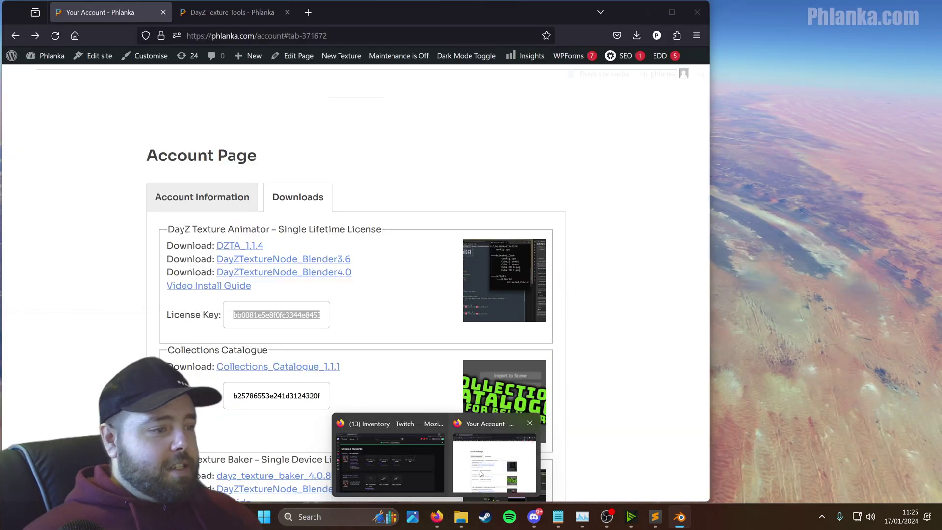
pyautogui.click(480, 472)
pyautogui.hotkey('ctrl', 'Tab')
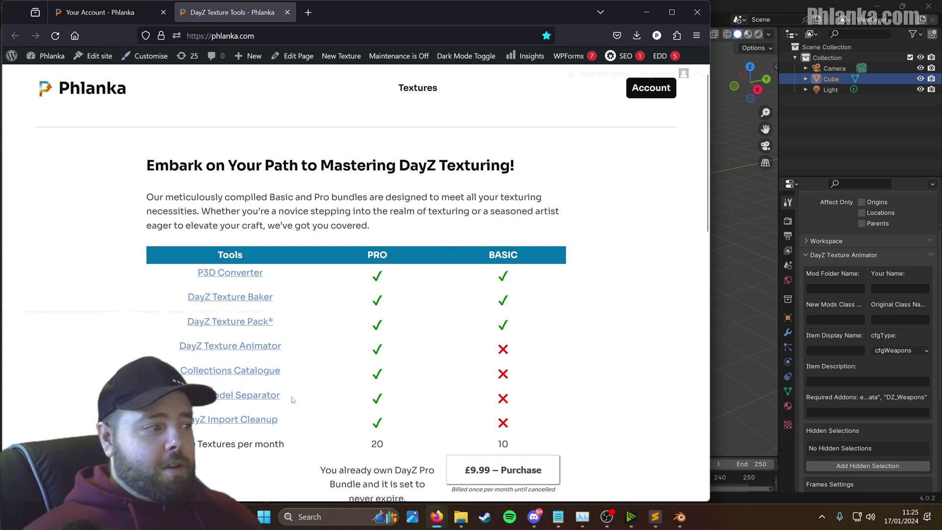
pyautogui.hotkey('ctrl', 'shift', 'Tab')
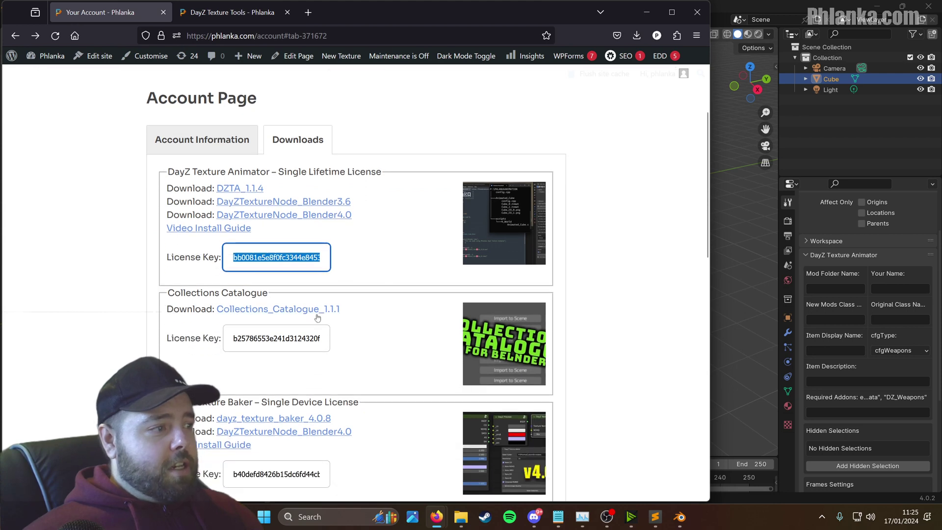
pyautogui.press('alt')
pyautogui.click(281, 341)
pyautogui.click(282, 360)
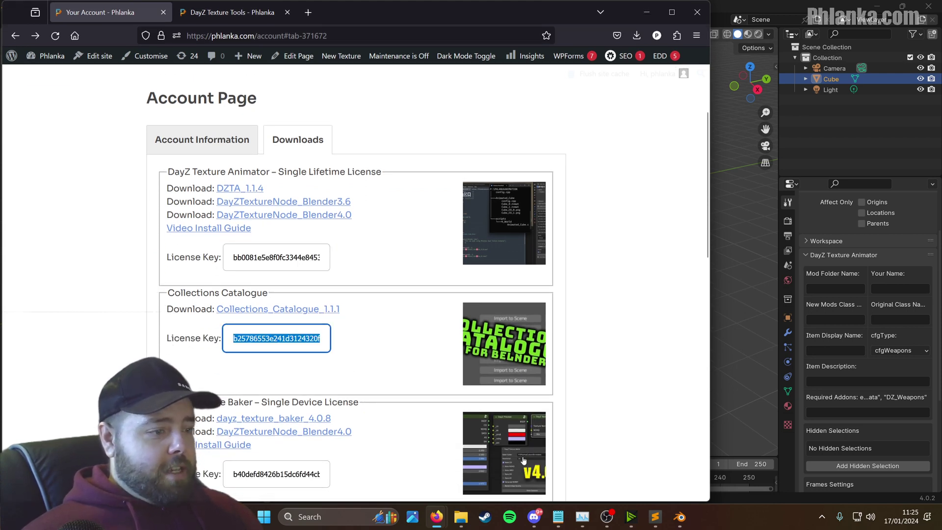
pyautogui.click(716, 307)
pyautogui.click(42, 19)
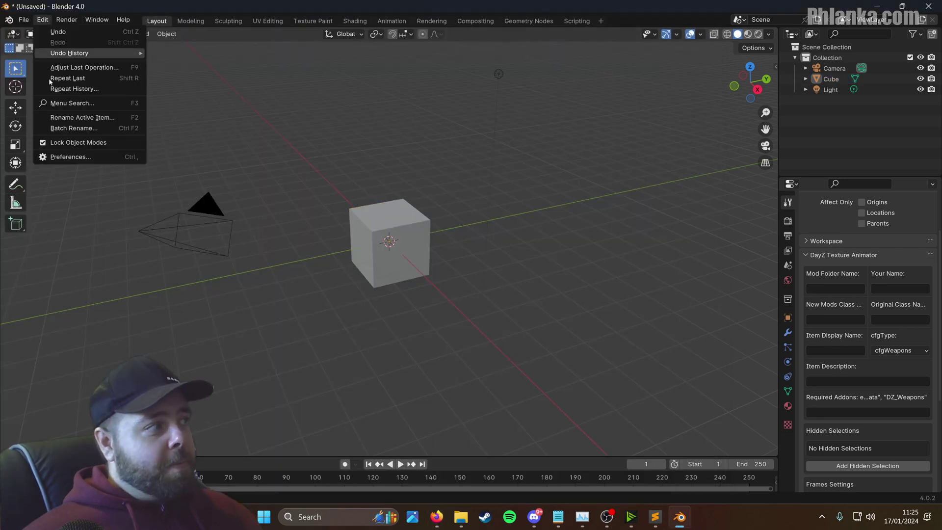
# Install Collections_Catalogue_1.1.1.zip via Preferences > Add-ons, enable Collections Catalogue, and minimize Preferences.
pyautogui.click(80, 157)
pyautogui.click(280, 27)
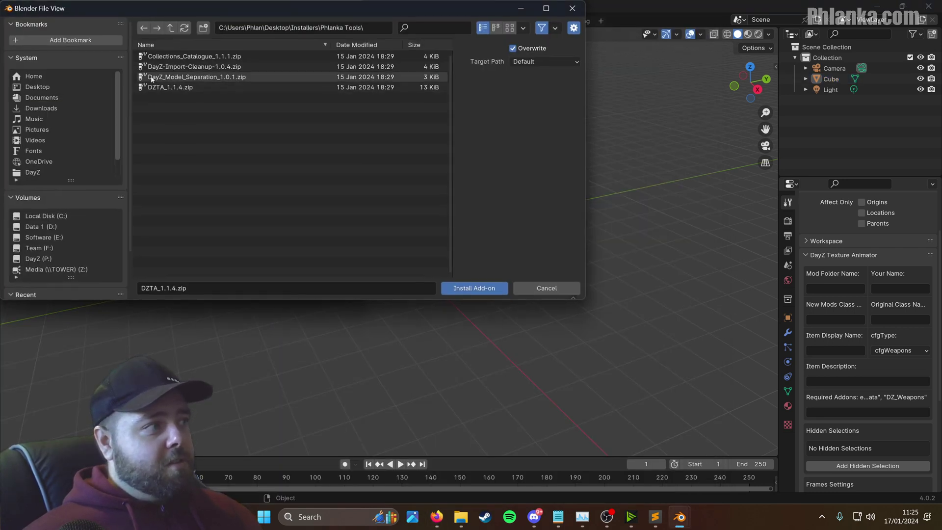
pyautogui.doubleClick(189, 57)
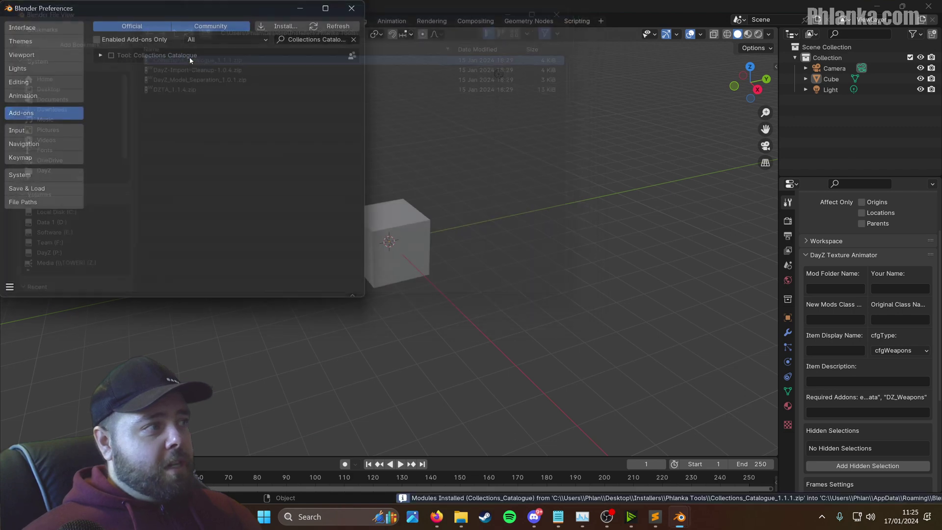
pyautogui.click(112, 55)
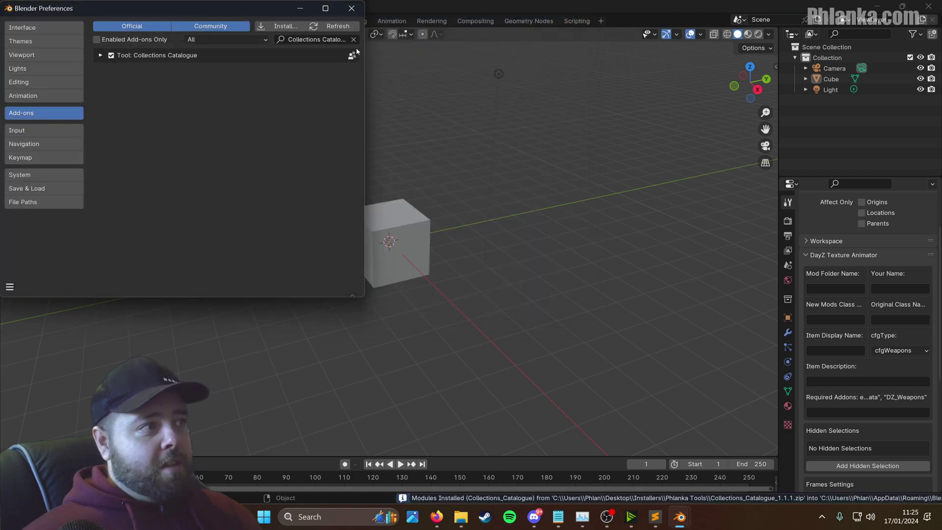
pyautogui.click(301, 8)
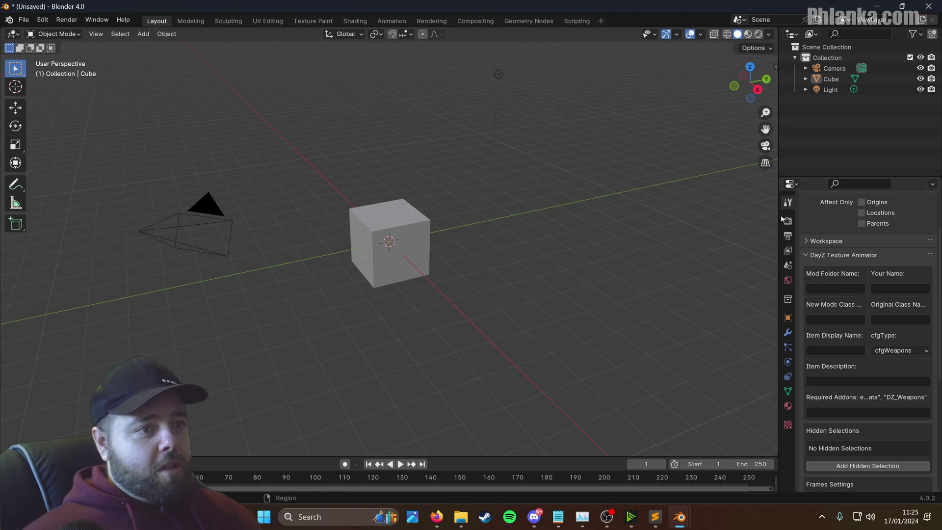
# Collapse the Texture Animator panel, paste the key into the Collections Catalogue License field, and activate it.
pyautogui.scroll(-1, 859, 306)
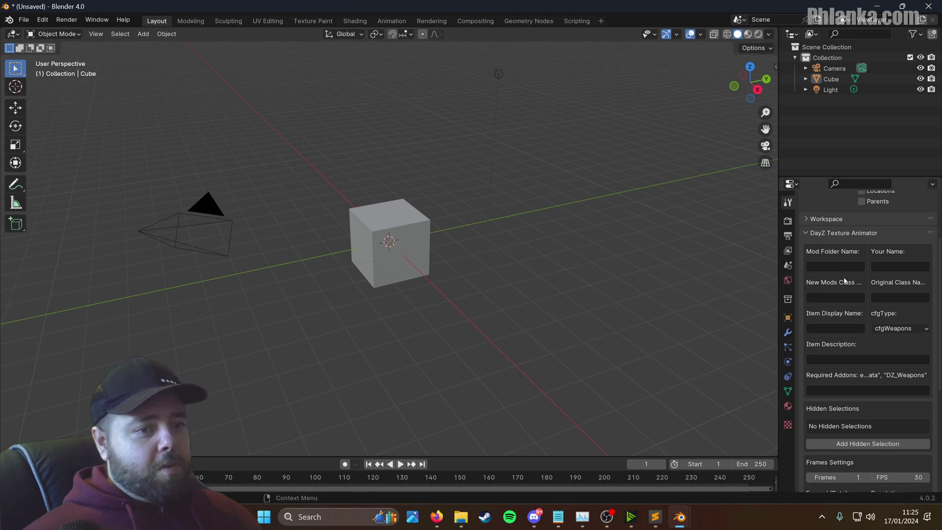
pyautogui.scroll(1, 829, 265)
pyautogui.click(807, 258)
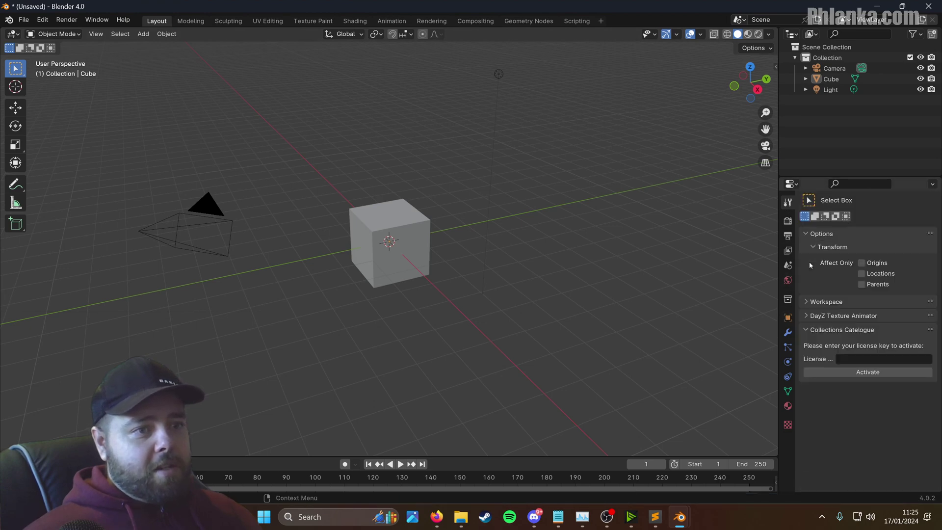
pyautogui.click(861, 364)
pyautogui.hotkey('ctrl', 'v')
pyautogui.click(872, 372)
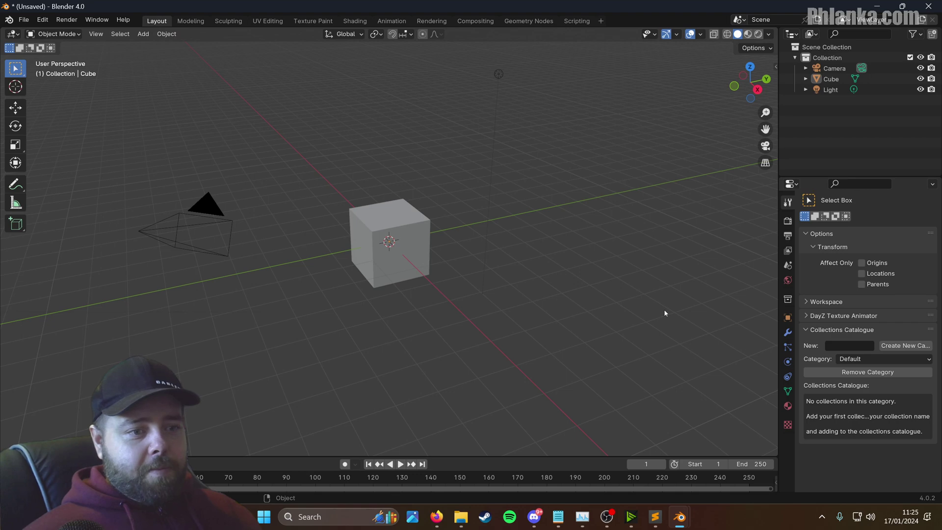
pyautogui.click(884, 358)
pyautogui.click(880, 379)
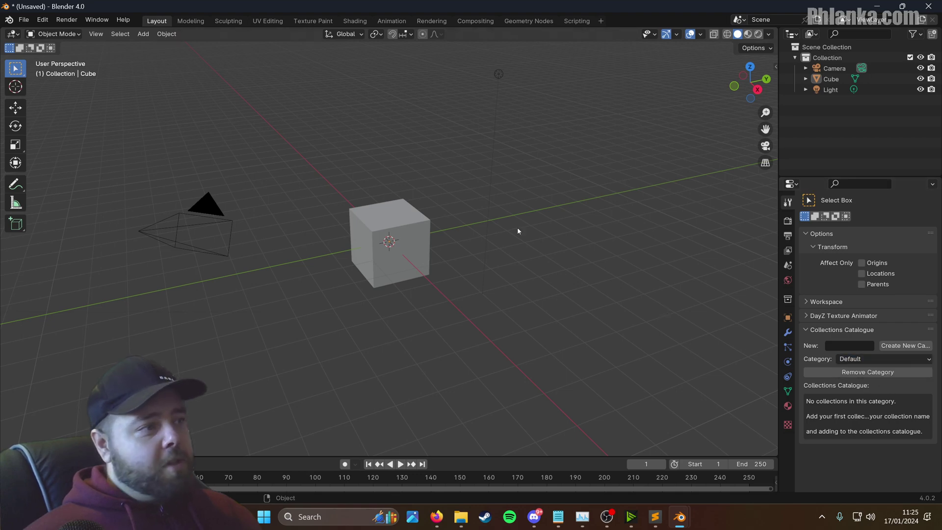
# Find DayZ Model Separator in the account downloads list, select its license key, then switch to Blender.
pyautogui.moveTo(441, 520)
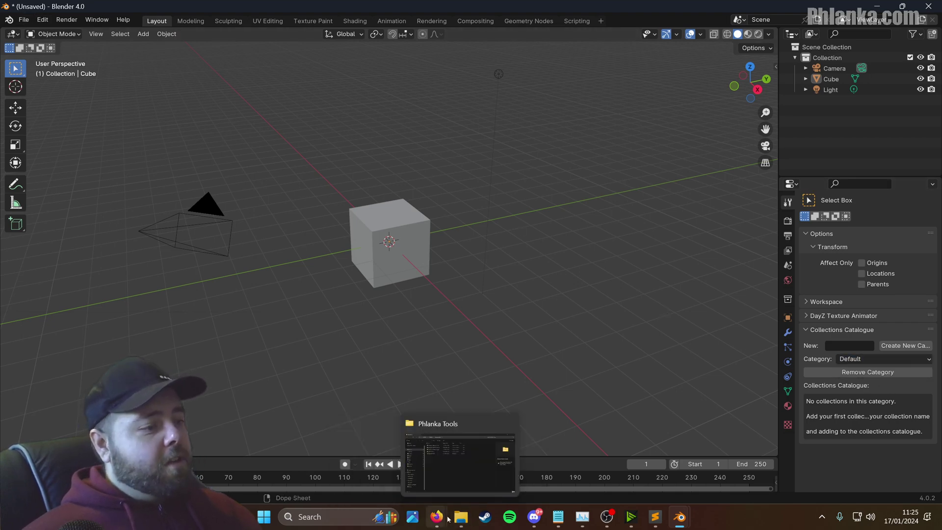
pyautogui.click(495, 464)
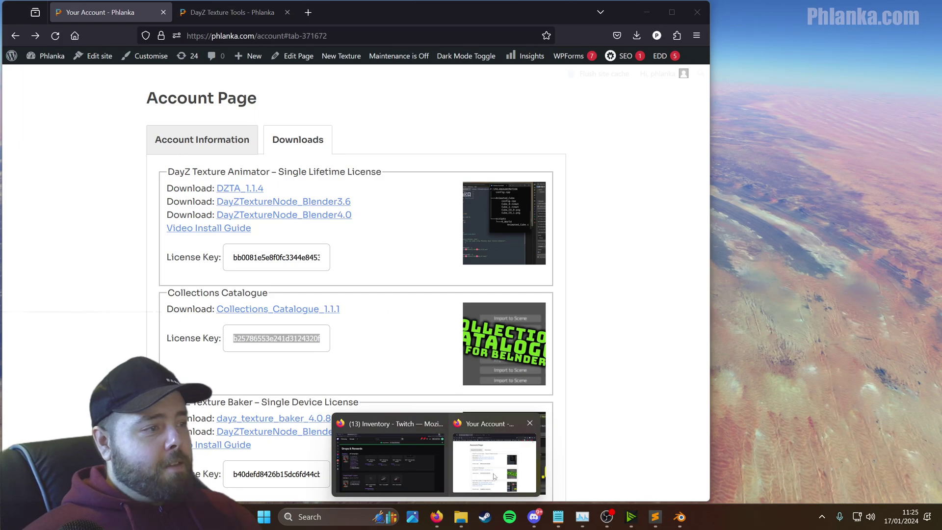
pyautogui.hotkey('ctrl', 'Tab')
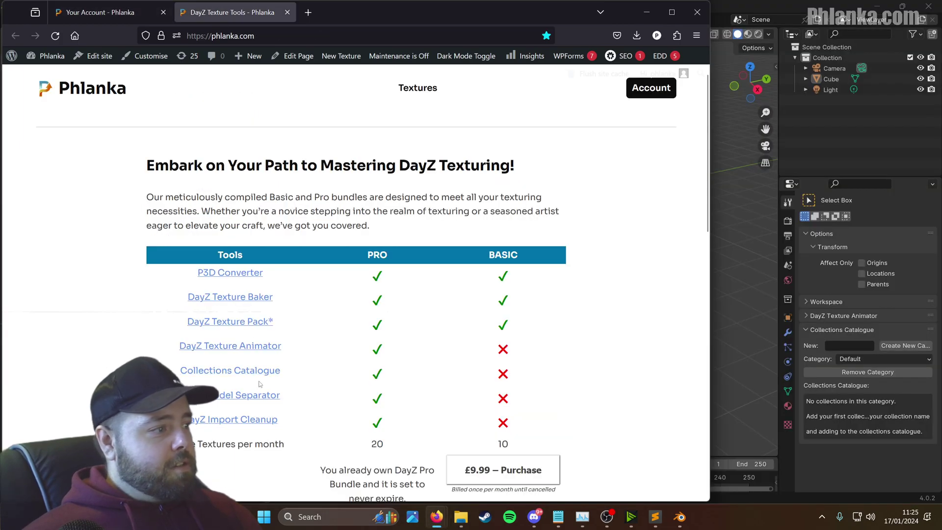
pyautogui.click(126, 21)
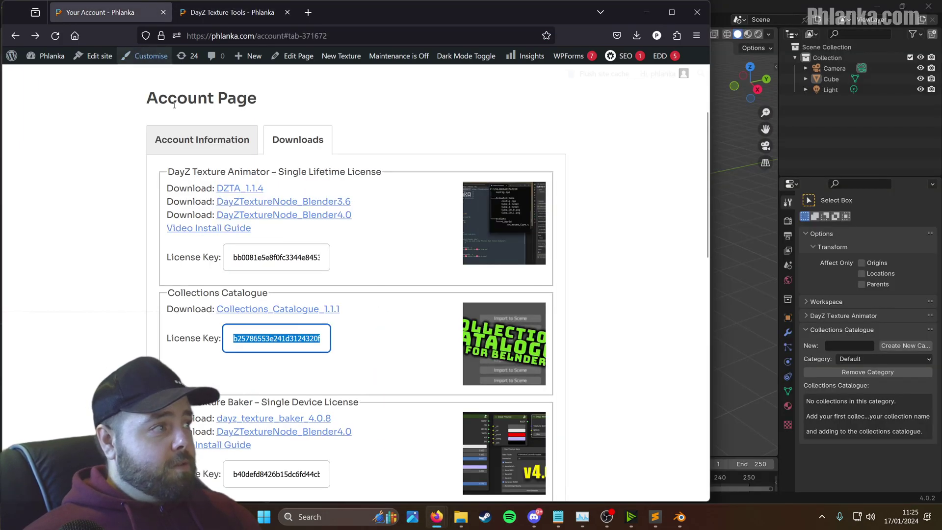
pyautogui.scroll(-5, 297, 302)
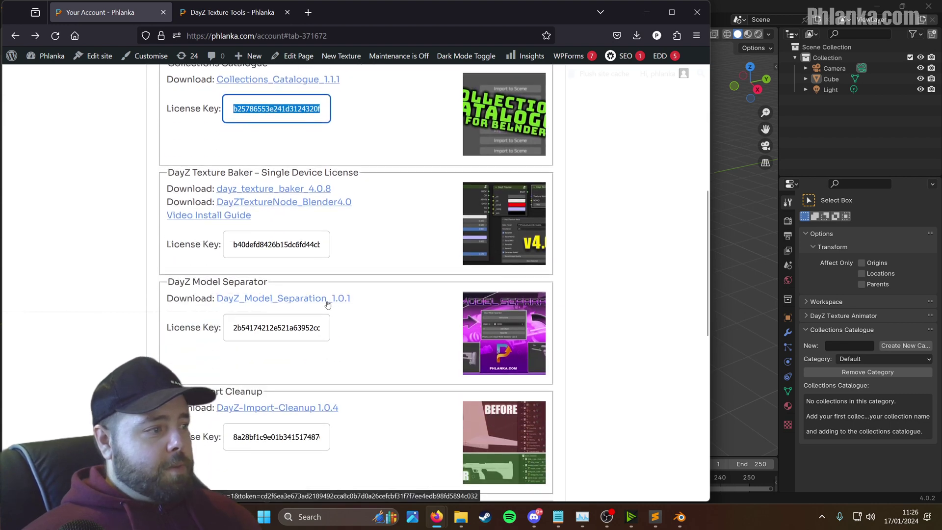
pyautogui.doubleClick(252, 329)
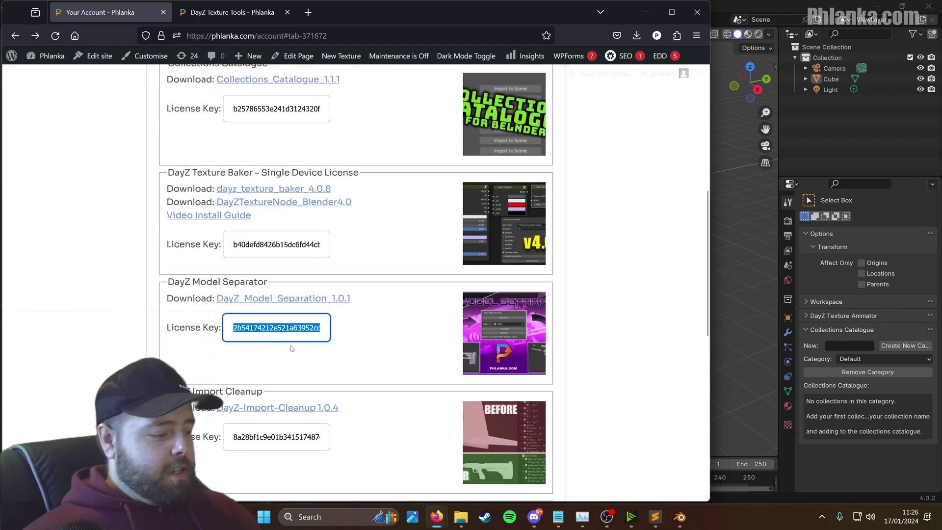
pyautogui.hotkey('alt', 'Tab')
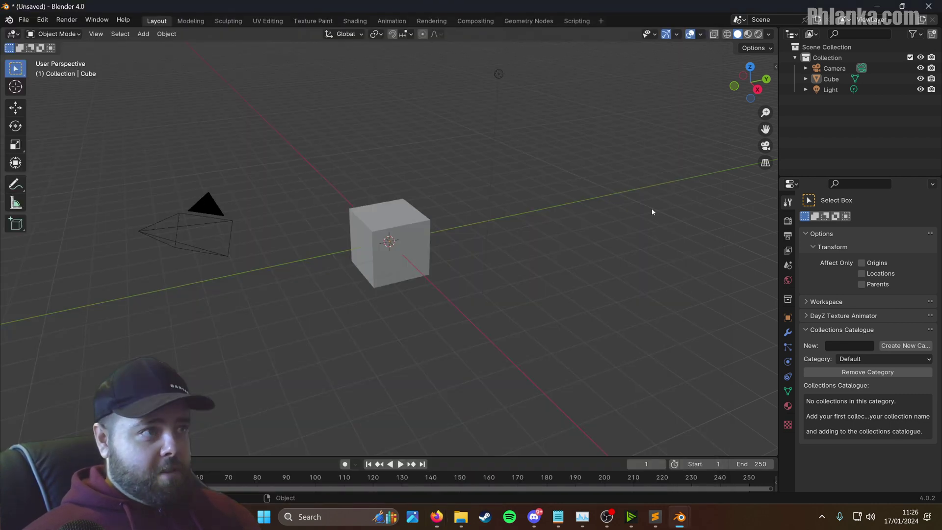
# Install DayZ_Model_Separation_1.0.1.zip via Preferences > Add-ons, enable DayZ Model Separator, and minimize Preferences.
pyautogui.click(25, 21)
pyautogui.click(95, 158)
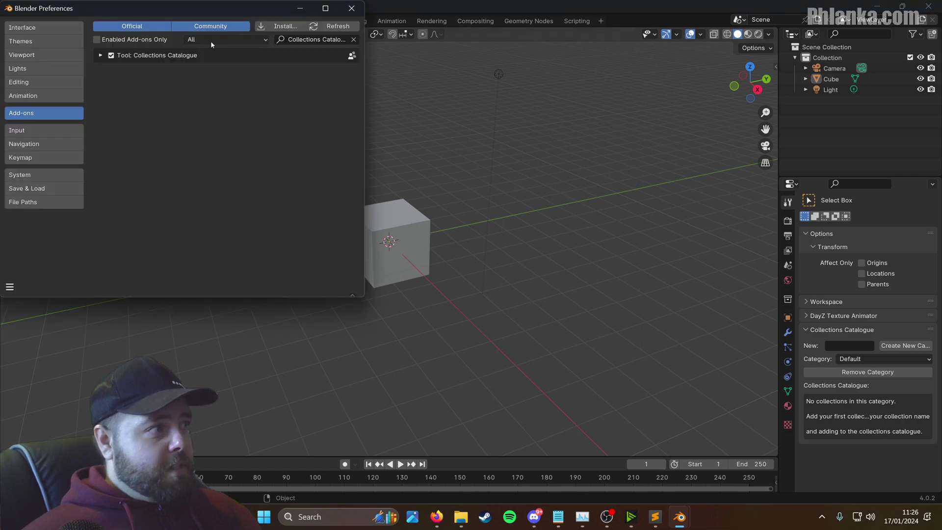
pyautogui.click(279, 26)
pyautogui.click(210, 77)
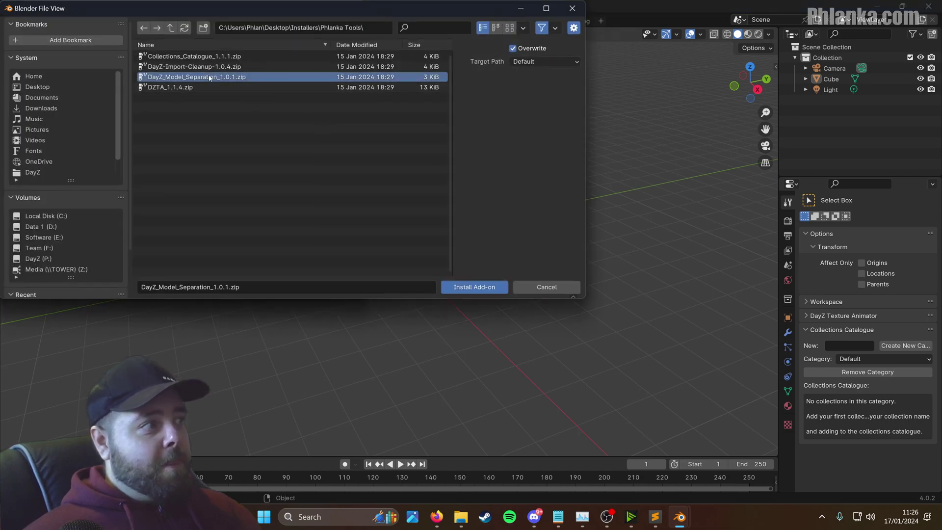
pyautogui.doubleClick(210, 77)
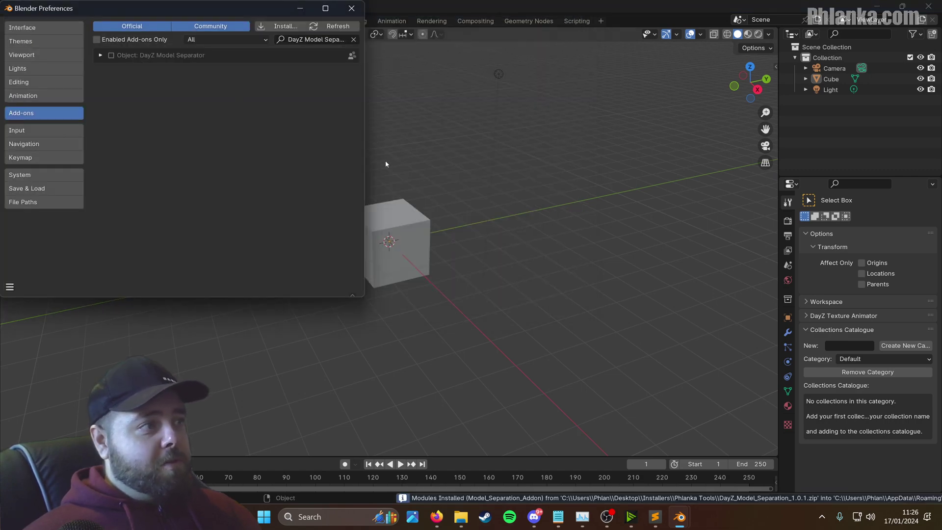
pyautogui.click(112, 56)
pyautogui.click(301, 9)
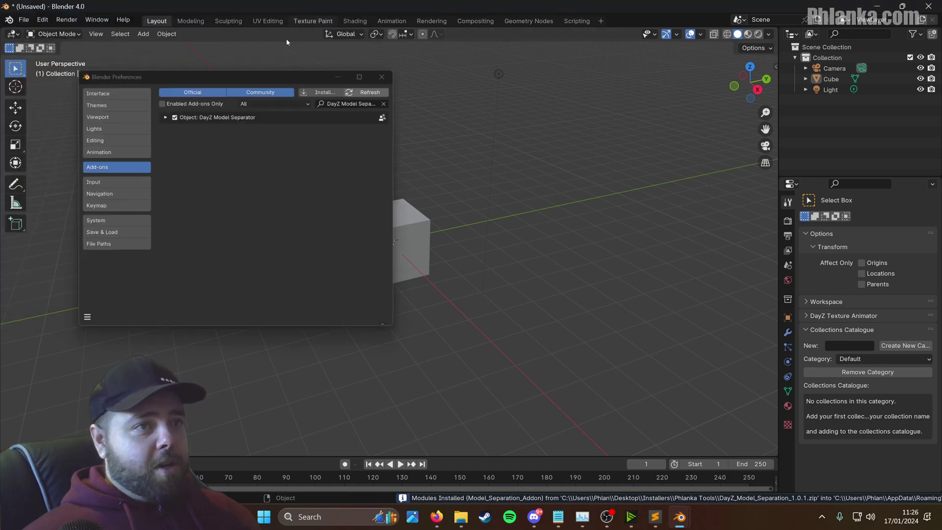
# Select the Cube on its own in the scene.
pyautogui.click(829, 79)
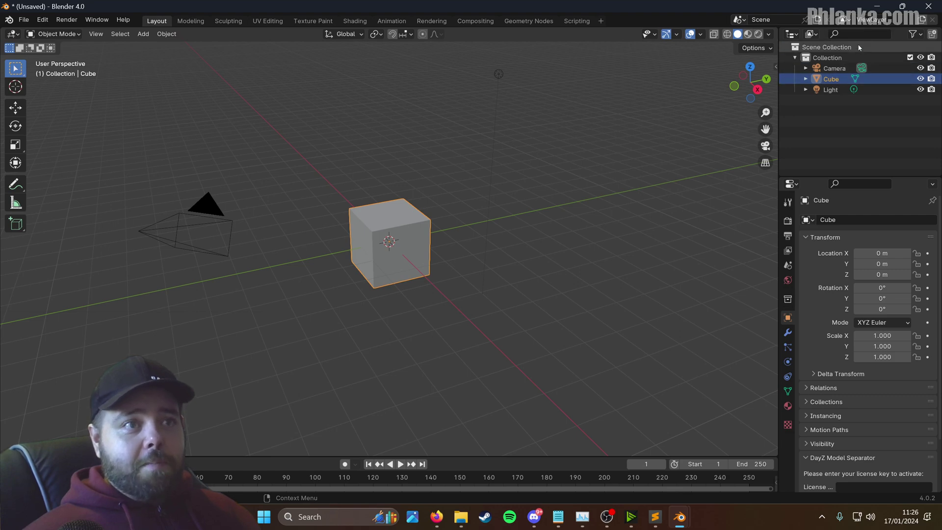
pyautogui.moveTo(841, 101); pyautogui.dragTo(827, 65)
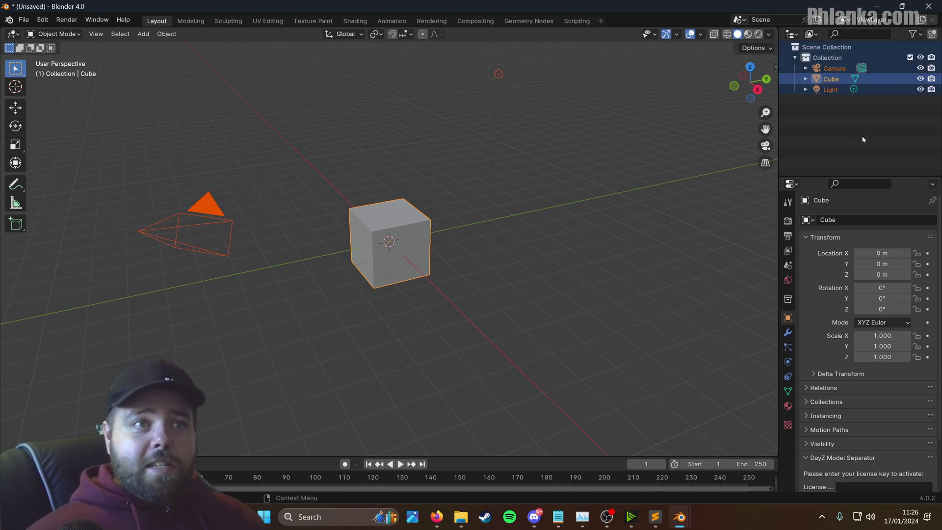
pyautogui.click(814, 141)
pyautogui.click(829, 79)
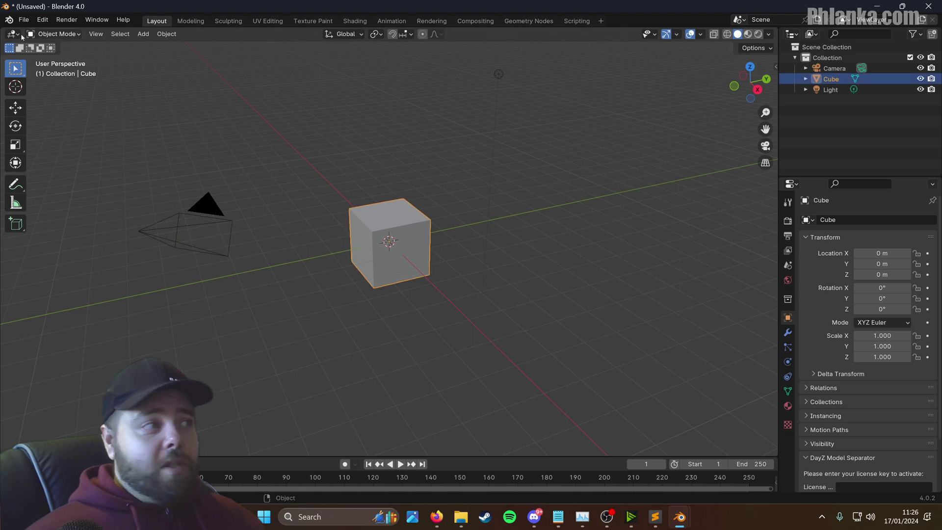
pyautogui.click(143, 34)
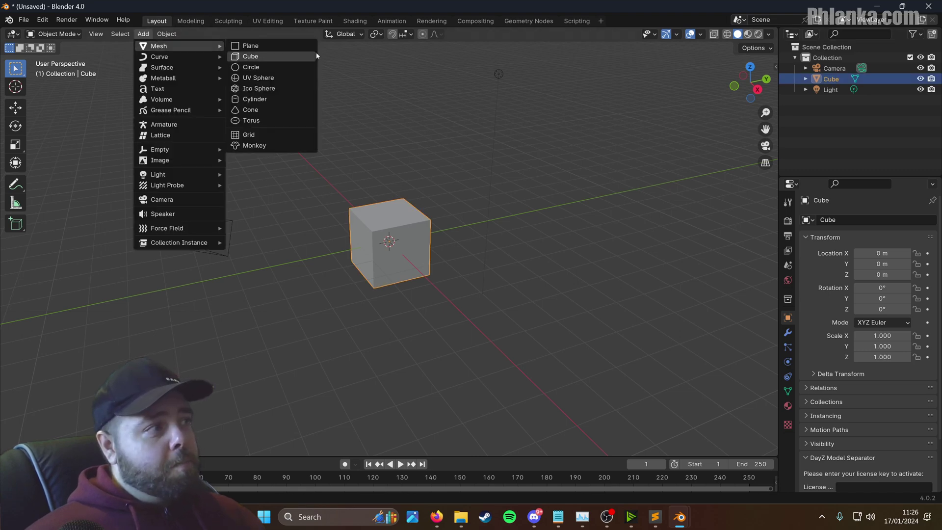
pyautogui.moveTo(120, 34)
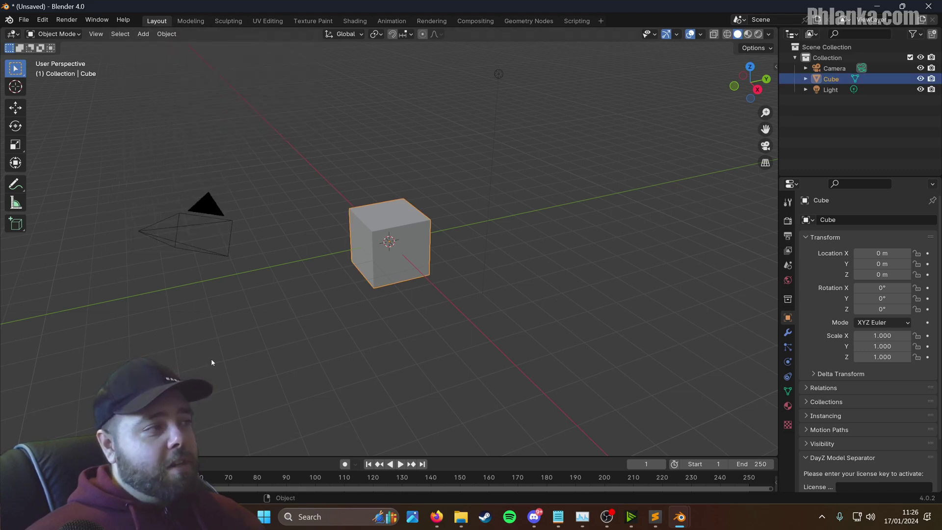
pyautogui.click(210, 362)
pyautogui.click(143, 34)
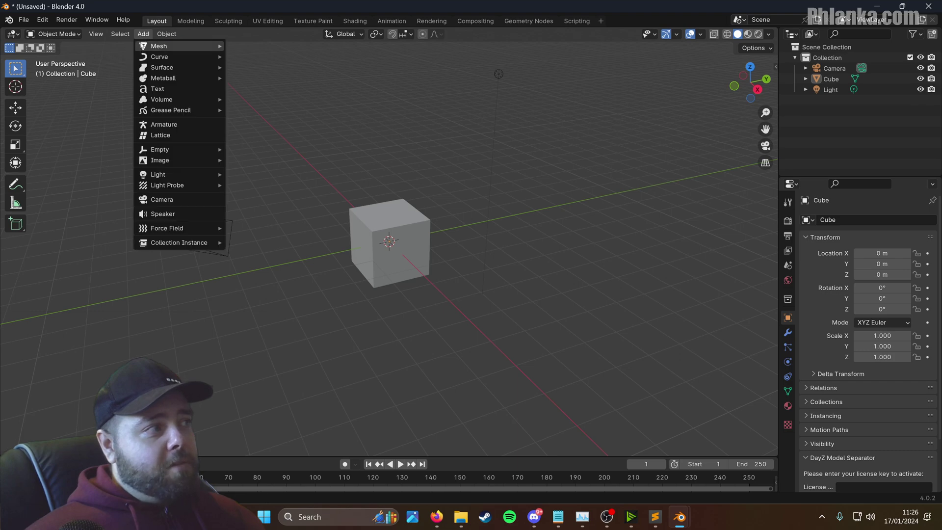
pyautogui.moveTo(160, 47)
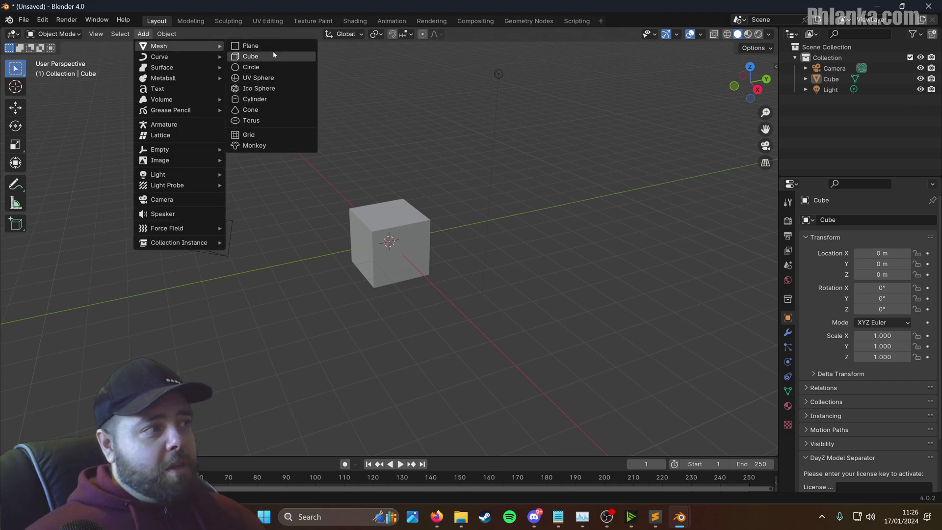
pyautogui.click(413, 261)
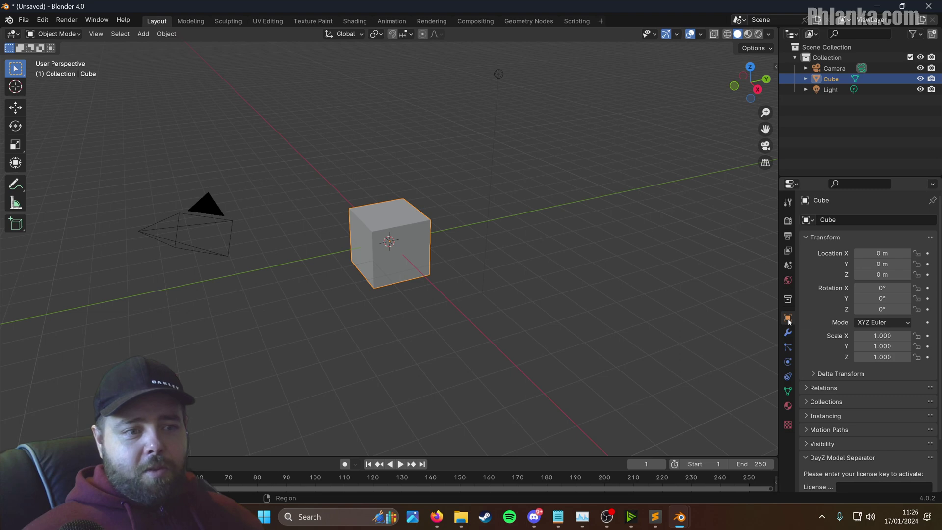
# Paste the license key into DayZ Model Separator's License field and activate it.
pyautogui.scroll(-3, 817, 282)
pyautogui.scroll(-1, 834, 334)
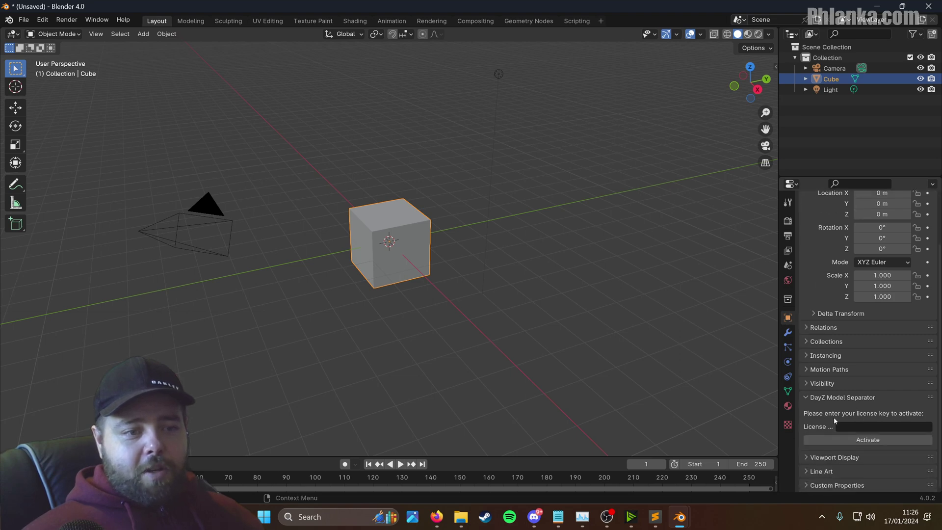
pyautogui.click(872, 427)
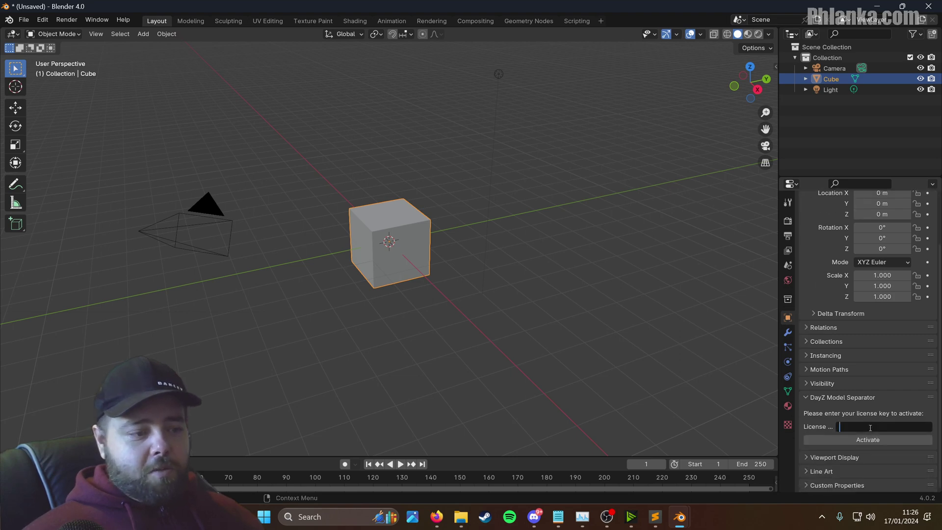
pyautogui.hotkey('ctrl', 'v')
pyautogui.click(869, 439)
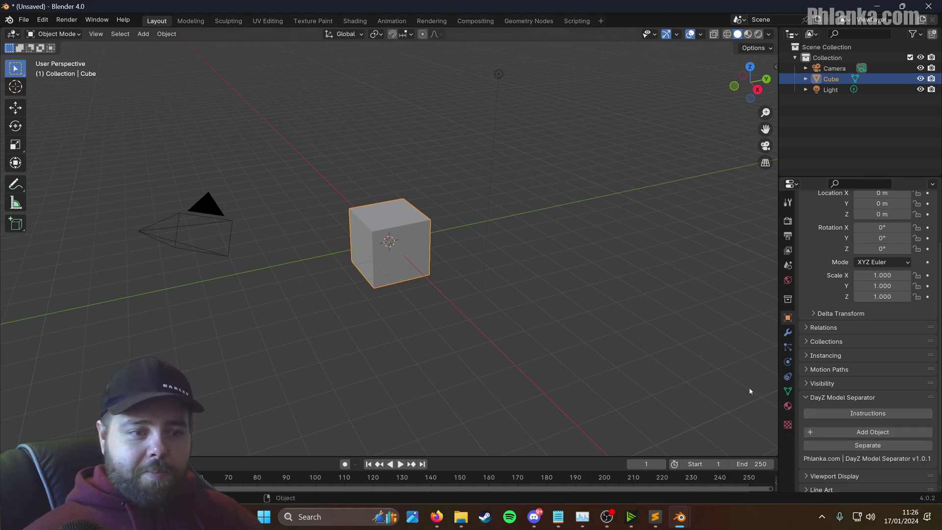
pyautogui.scroll(-1, 738, 393)
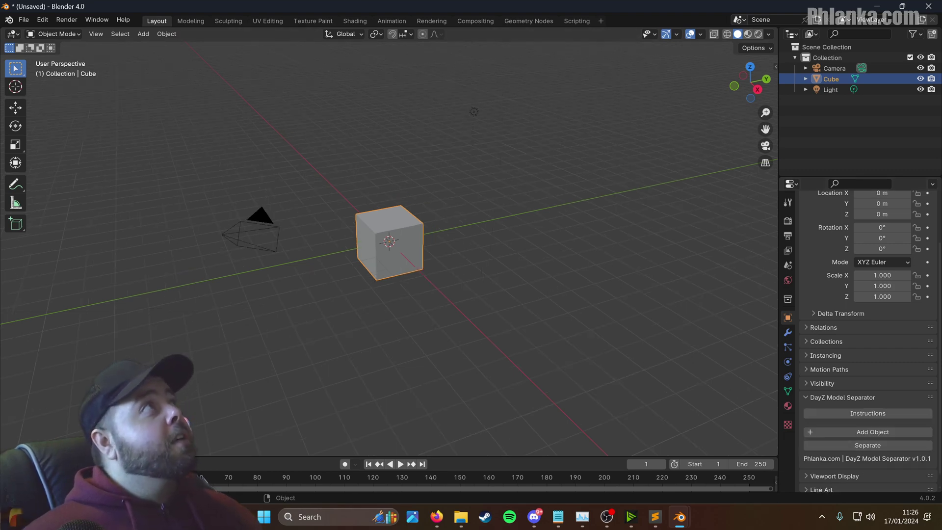
# Grab the DayZ Import Cleanup license key from the Phlanka Your Account page, then return to Blender.
pyautogui.hotkey('alt', 'Tab')
pyautogui.hotkey('alt', 'Tab')
pyautogui.hotkey('alt', 'Tab')
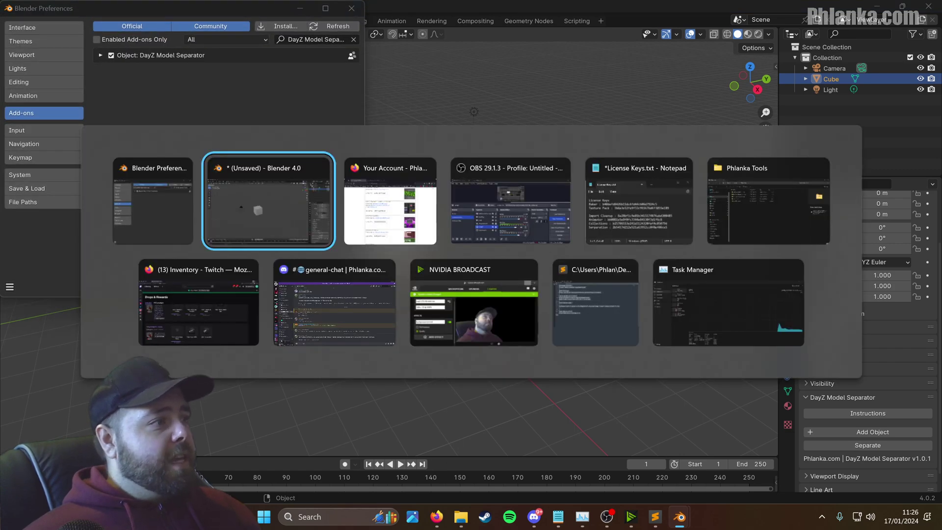
pyautogui.click(231, 12)
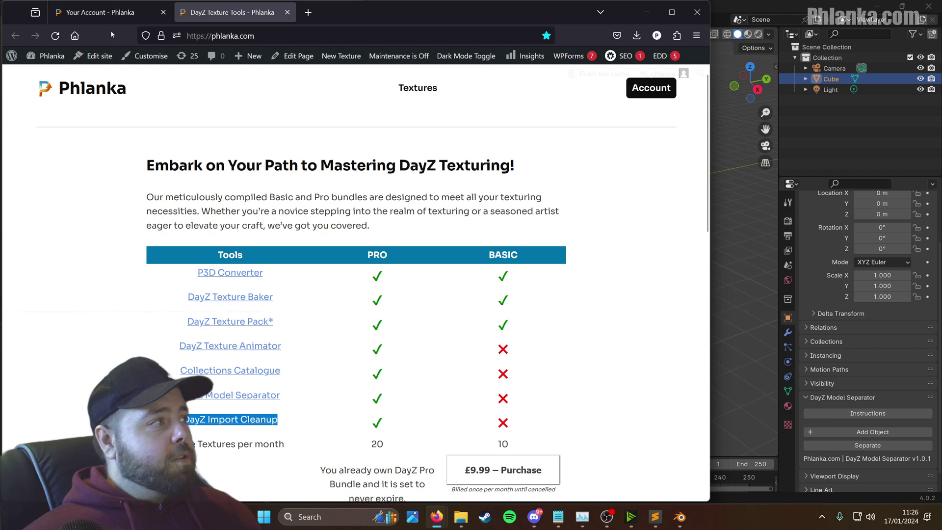
pyautogui.click(109, 13)
pyautogui.scroll(-2, 345, 323)
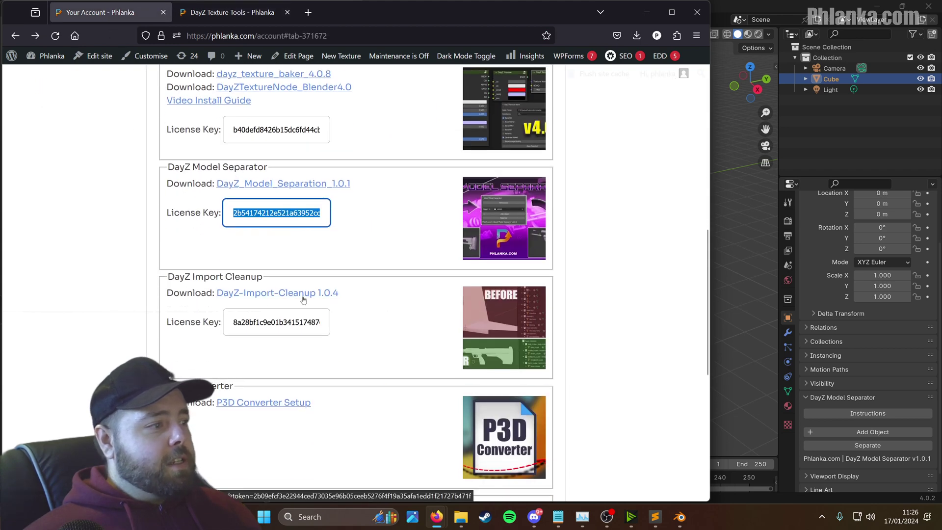
pyautogui.click(277, 322)
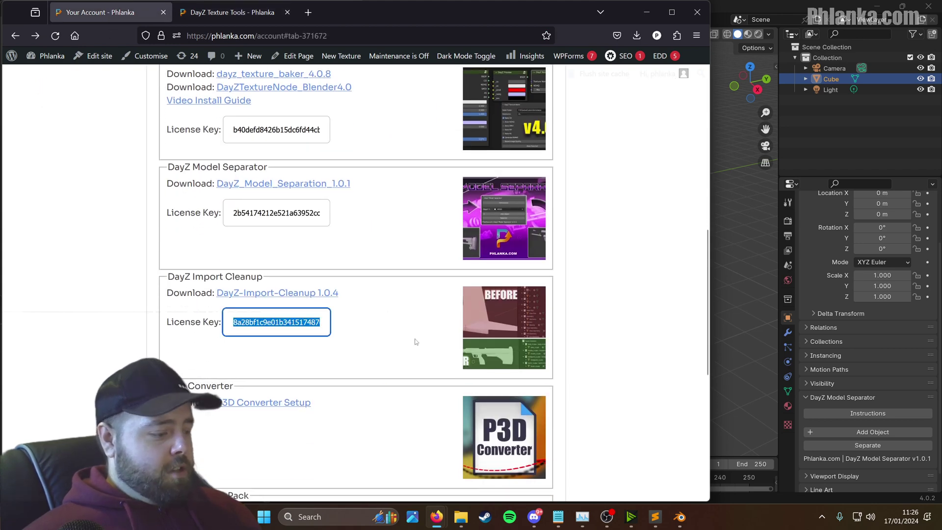
pyautogui.click(720, 314)
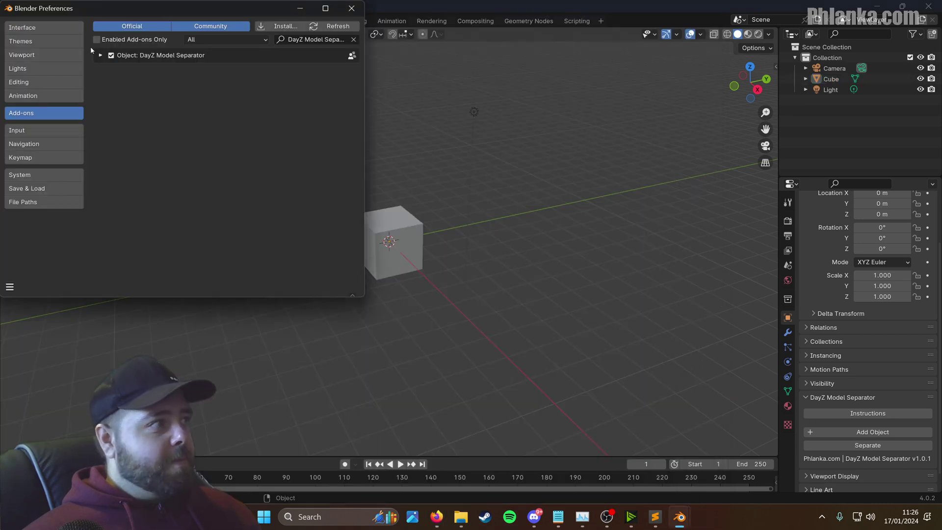
# Reopen Blender Preferences on the Add-ons section.
pyautogui.moveTo(206, 9); pyautogui.dragTo(280, 87)
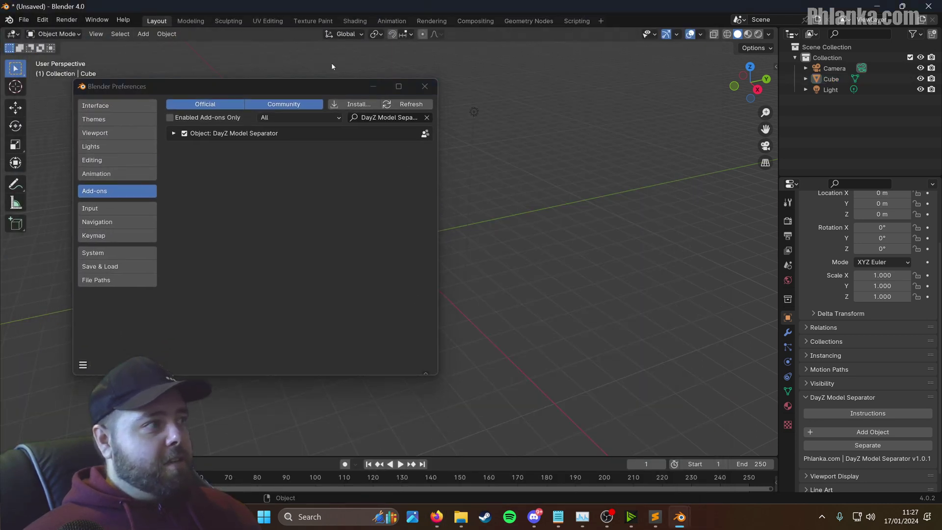
pyautogui.click(425, 86)
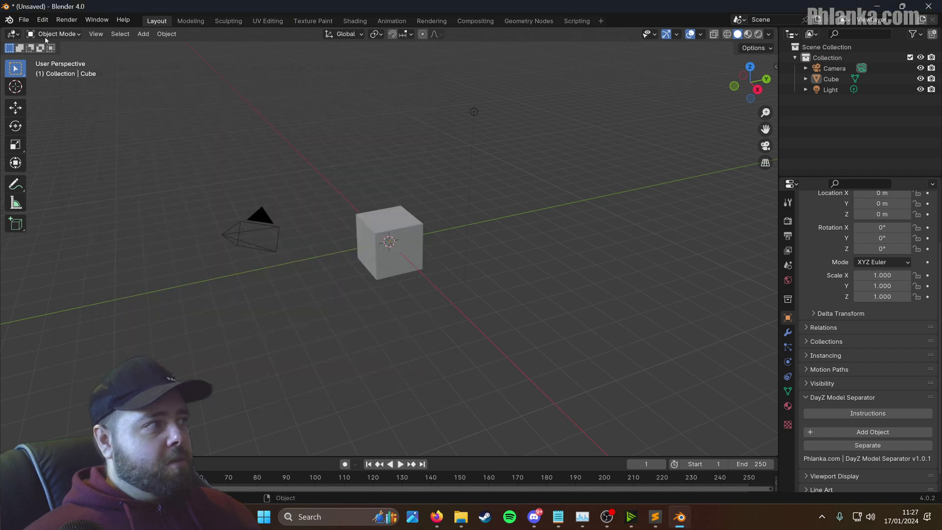
pyautogui.click(43, 20)
pyautogui.click(71, 157)
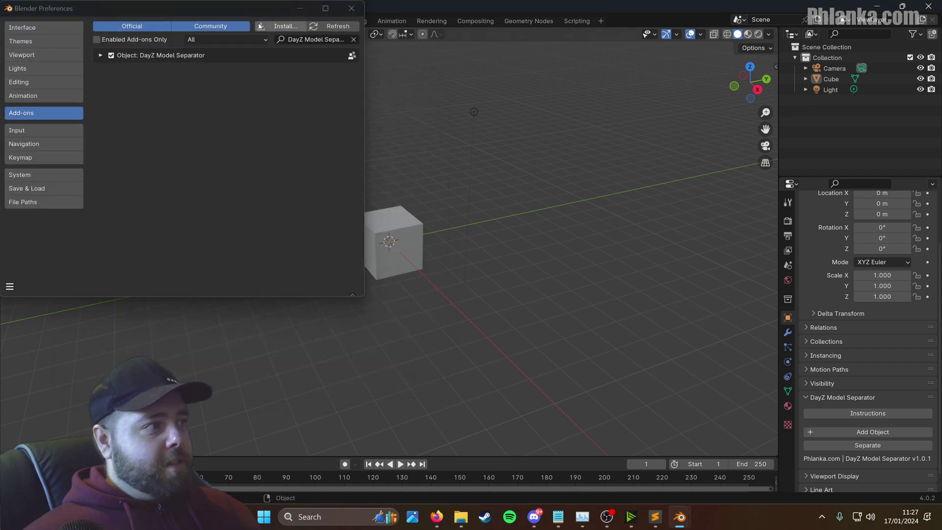
# Install and enable DayZ-Import-Cleanup-1.0.4.zip, close Preferences, and reselect the Cube.
pyautogui.click(280, 25)
pyautogui.doubleClick(221, 67)
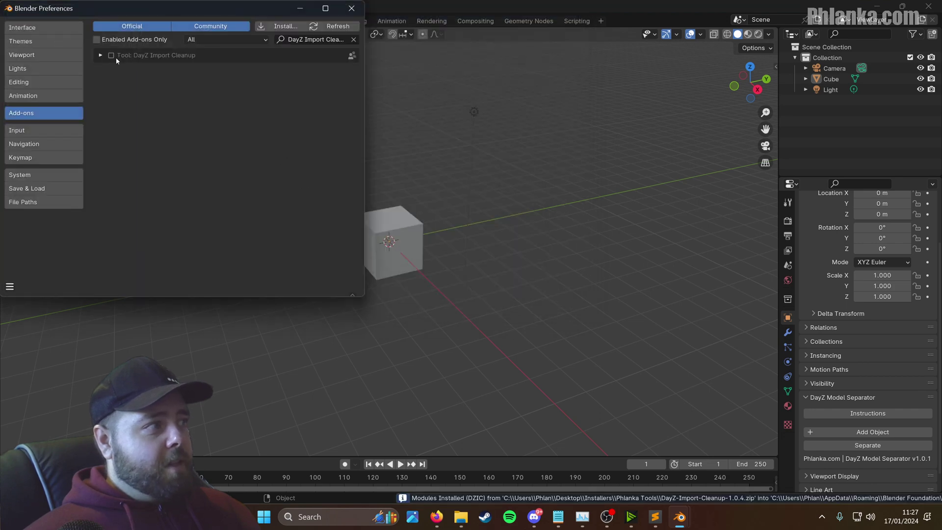
pyautogui.click(111, 56)
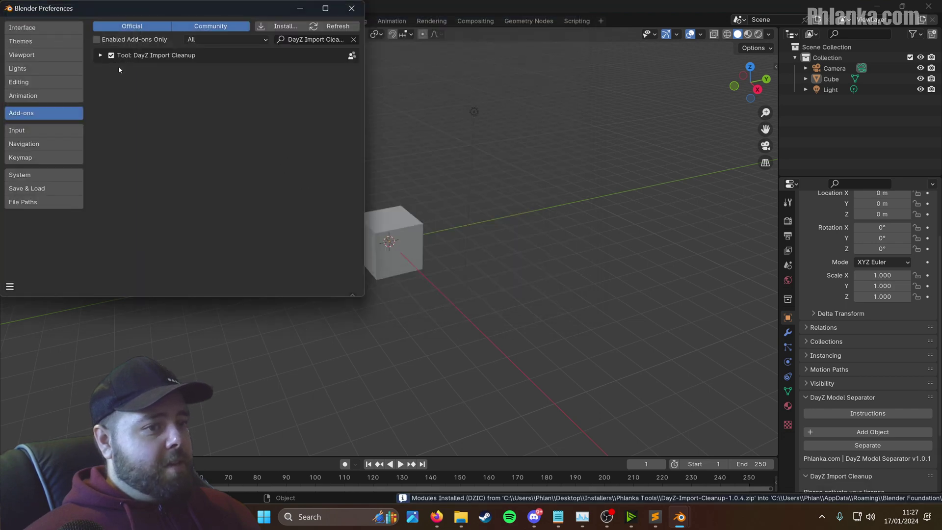
pyautogui.click(351, 8)
pyautogui.click(831, 79)
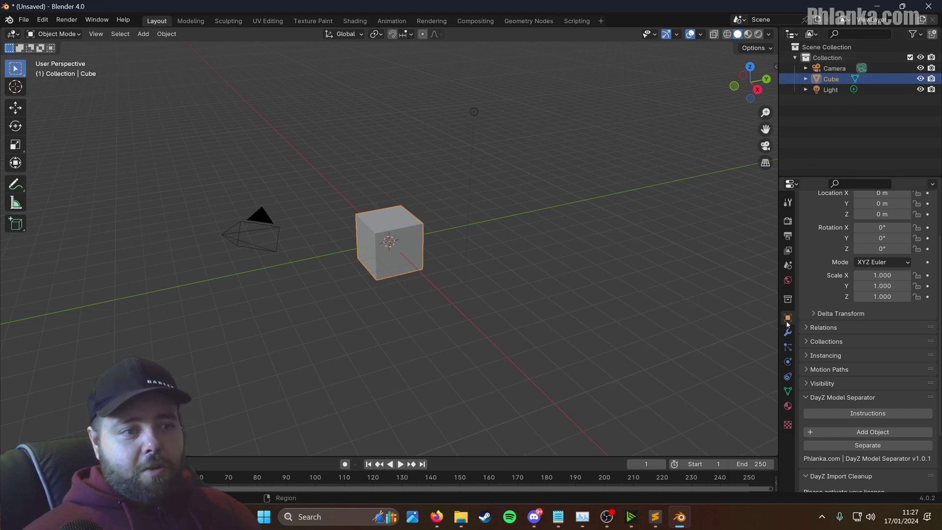
# Paste the license key into DayZ Import Cleanup's License field and confirm with Enter.
pyautogui.scroll(-4, 808, 295)
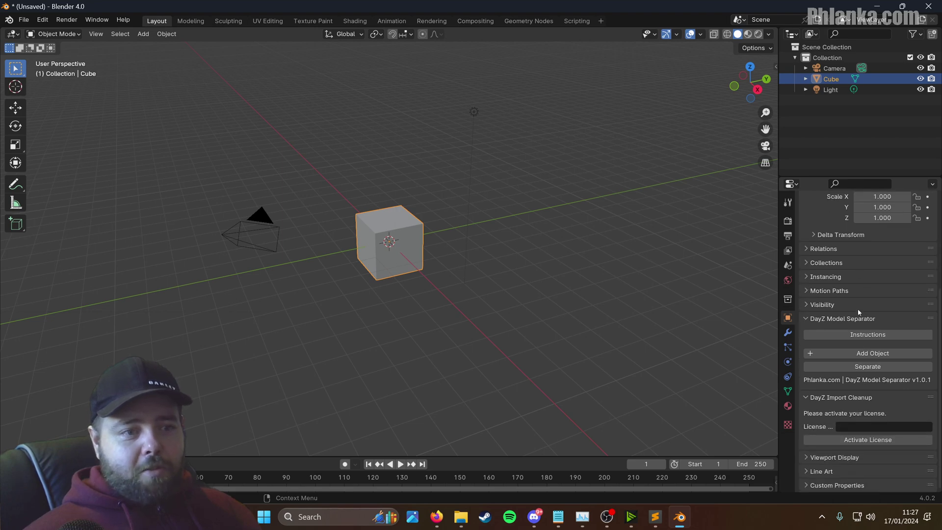
pyautogui.click(868, 426)
pyautogui.hotkey('ctrl', 'v')
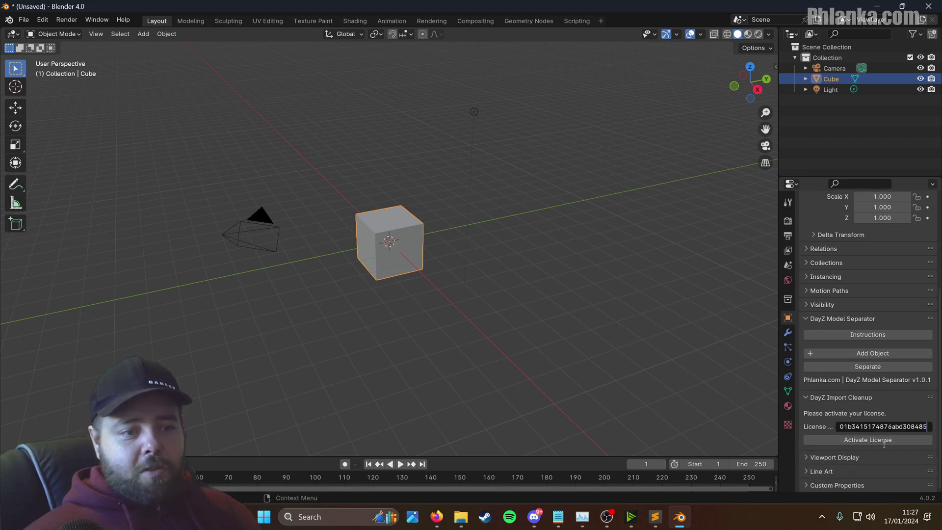
pyautogui.press('Return')
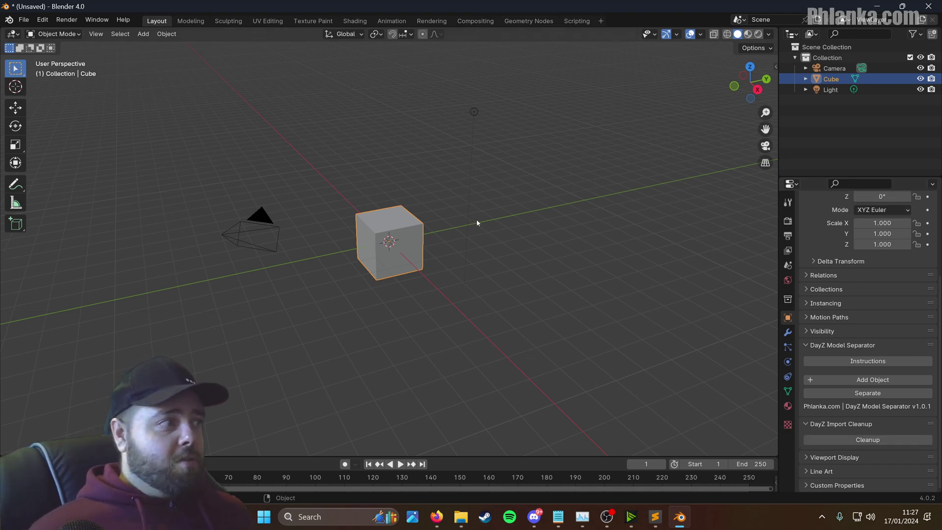
# Box-select the camera and light to add them to the Cube's selection.
pyautogui.moveTo(188, 128); pyautogui.dragTo(151, 68)
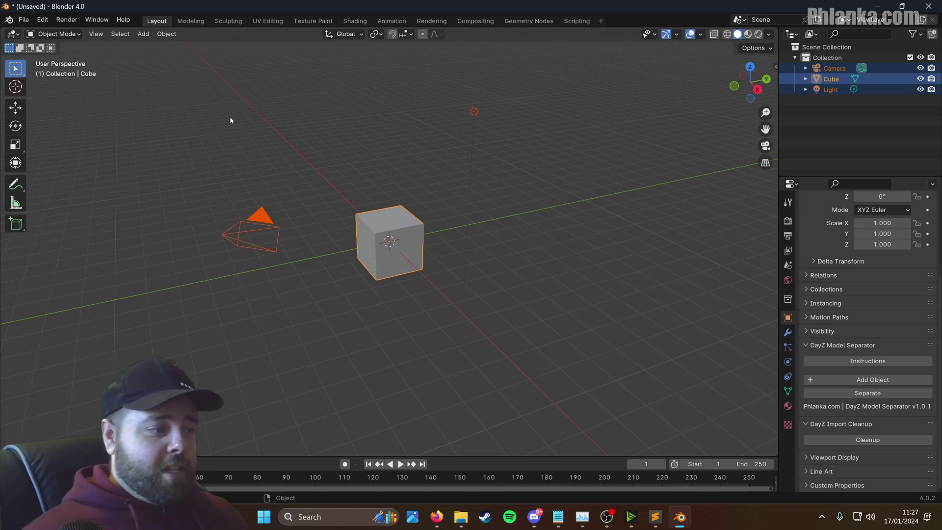